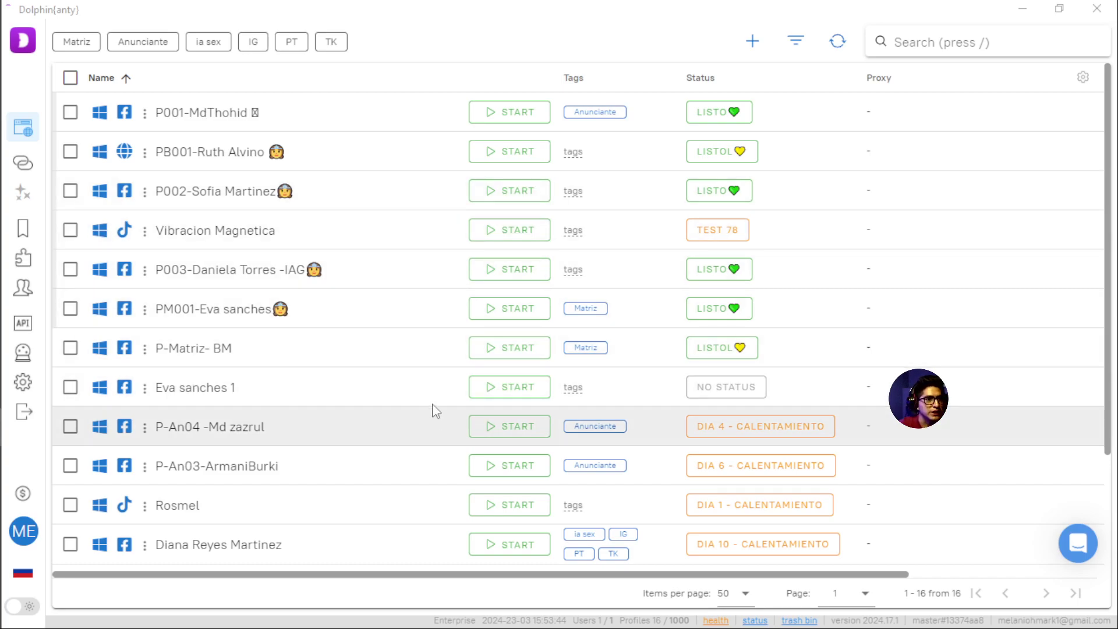
Start the P001 Facebook browser profile tagged Anunciante and switch to its browser window
scroll(280, 466, down, 3)
scroll(285, 462, up, 3)
click(500, 121)
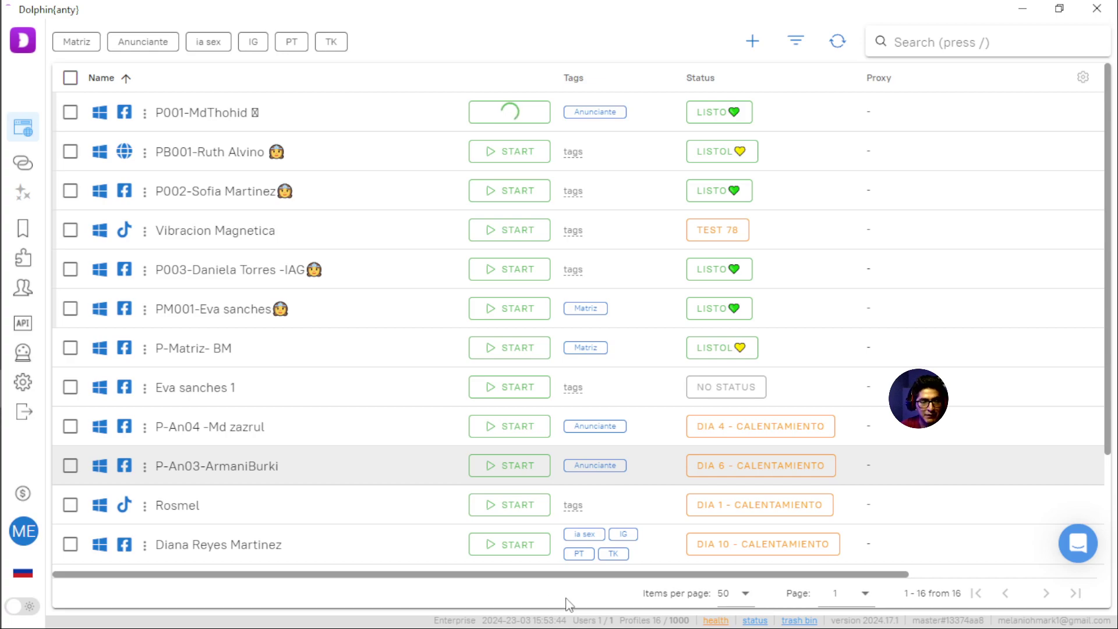
key(alt+Tab)
key(alt+Tab)
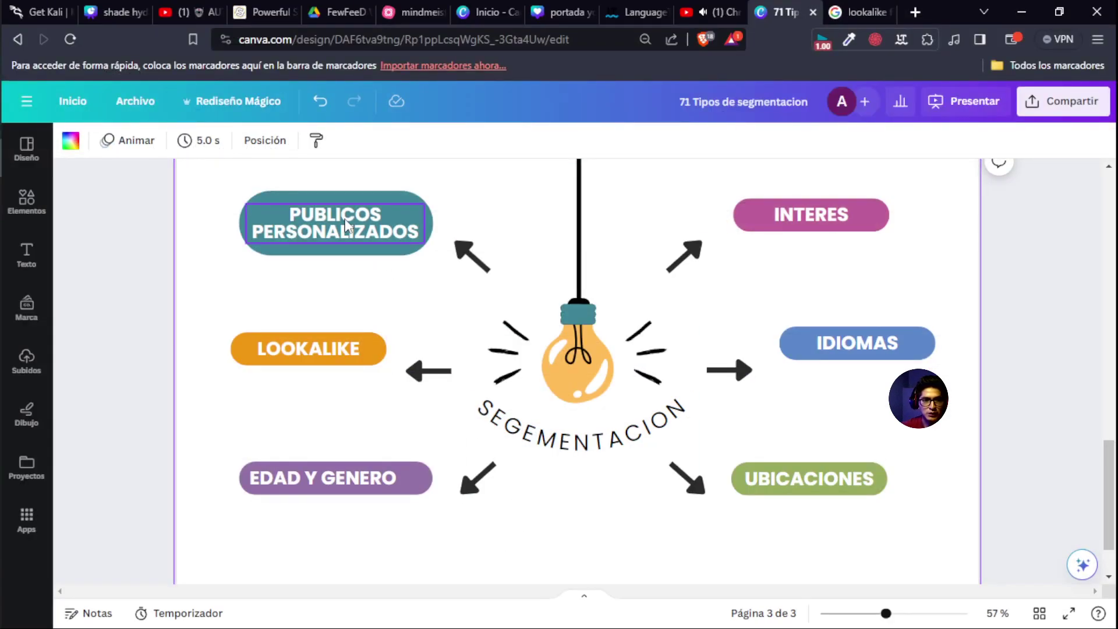
key(alt+Tab)
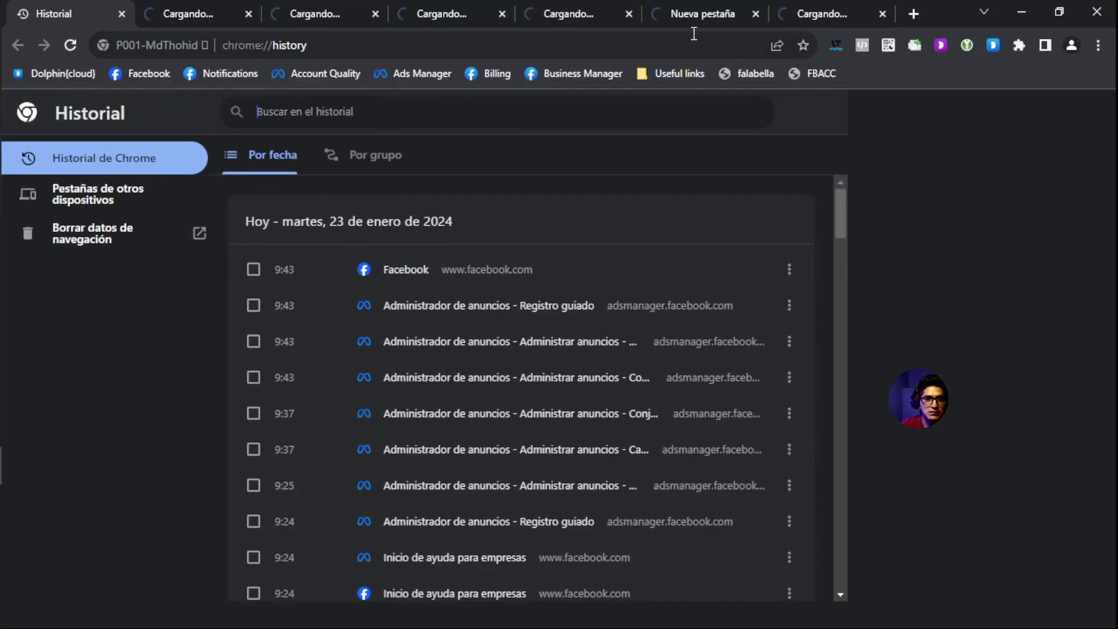
Check the restored Facebook tabs and open Ads Manager in the Facebook home tab
click(569, 17)
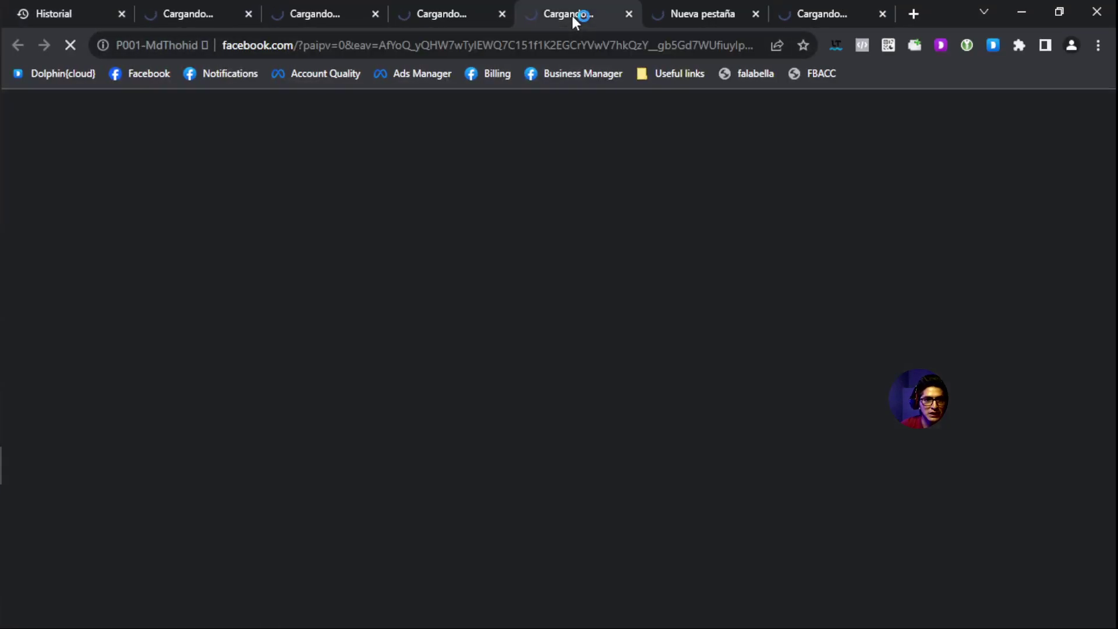
click(455, 18)
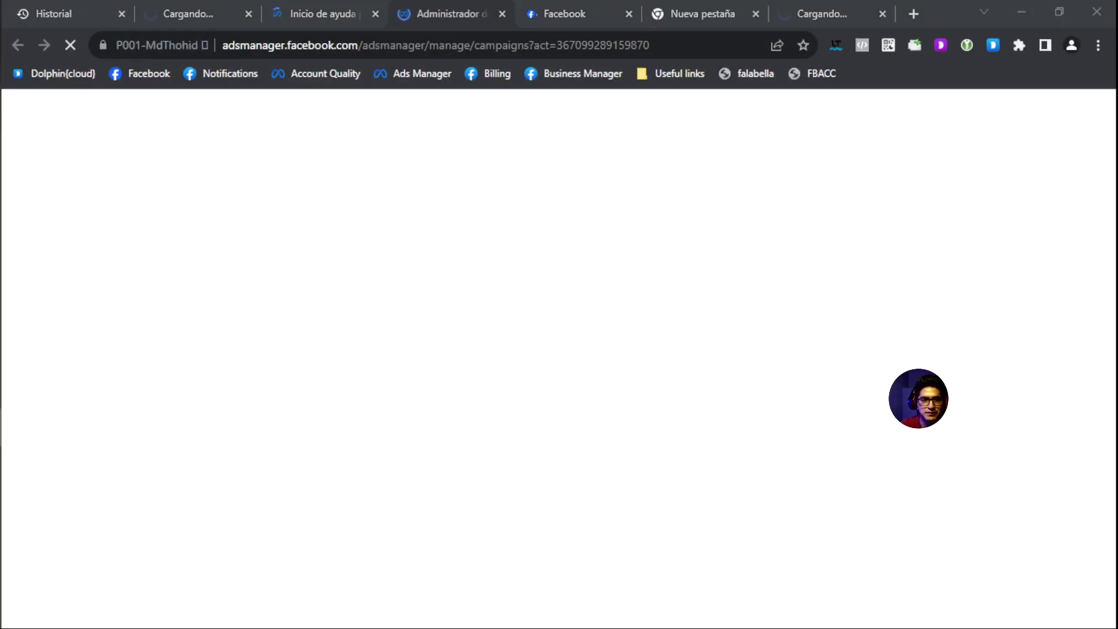
click(559, 14)
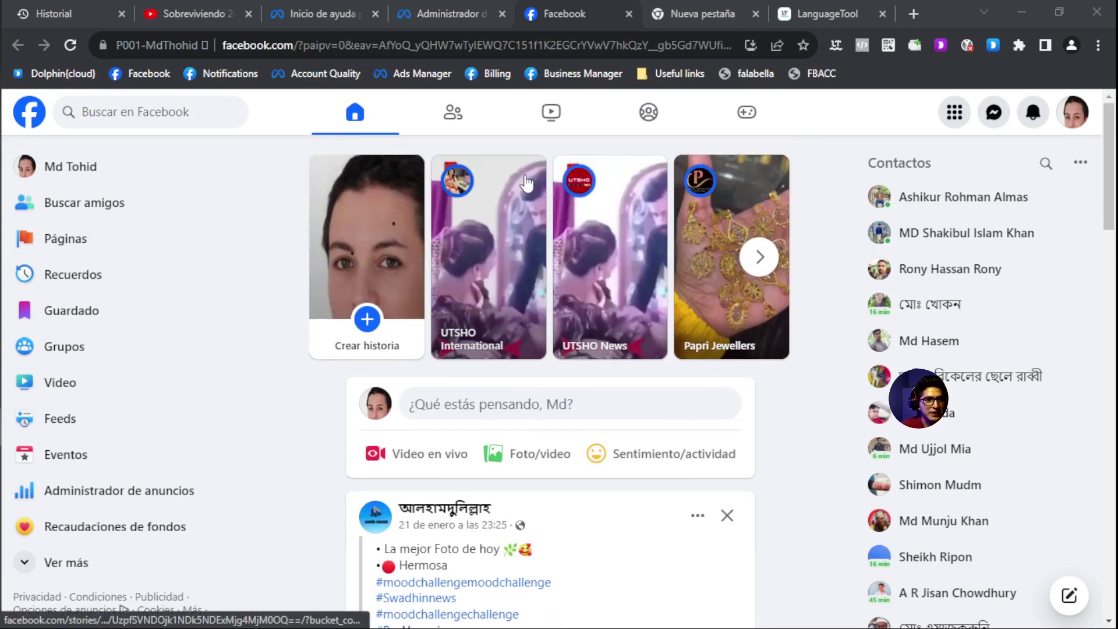
click(419, 78)
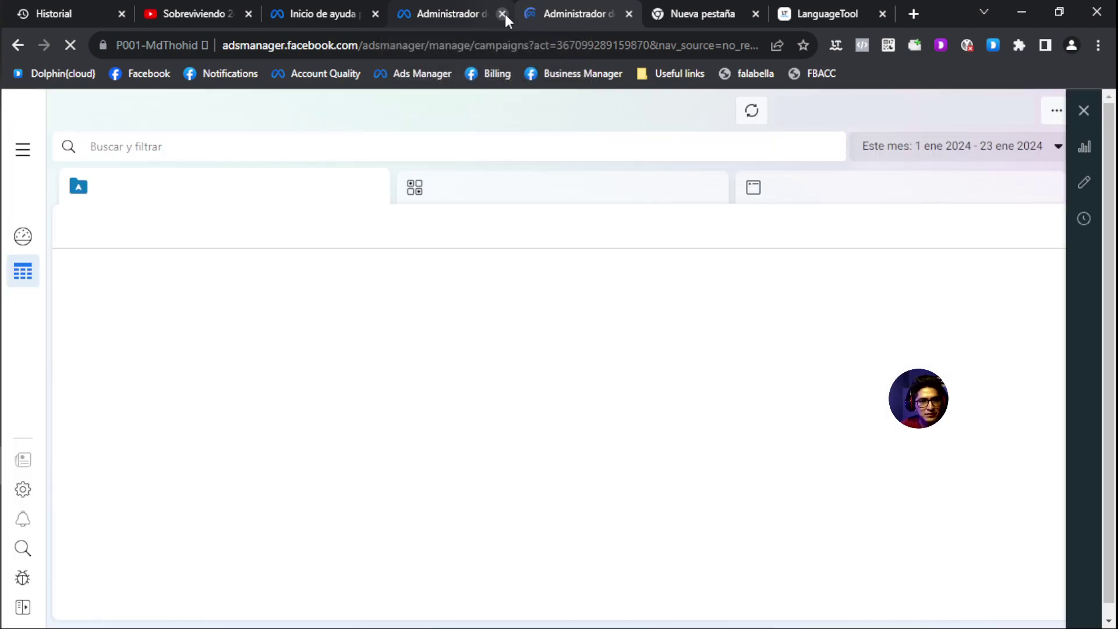
Close the duplicate Ads Manager tab, the empty new tab and the YouTube video tab
click(502, 13)
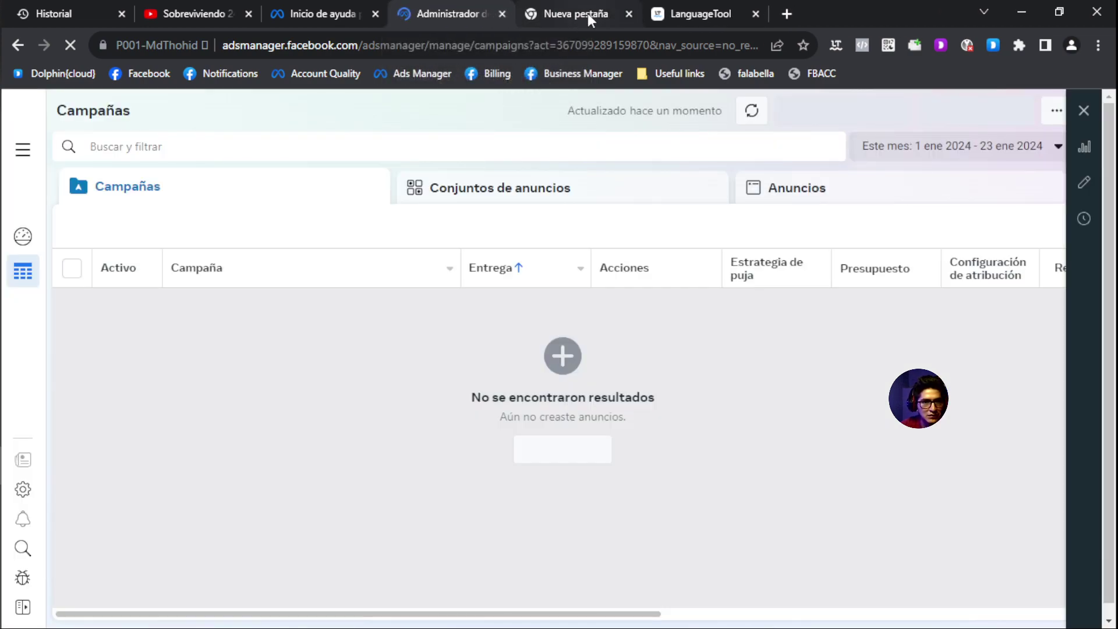
click(629, 14)
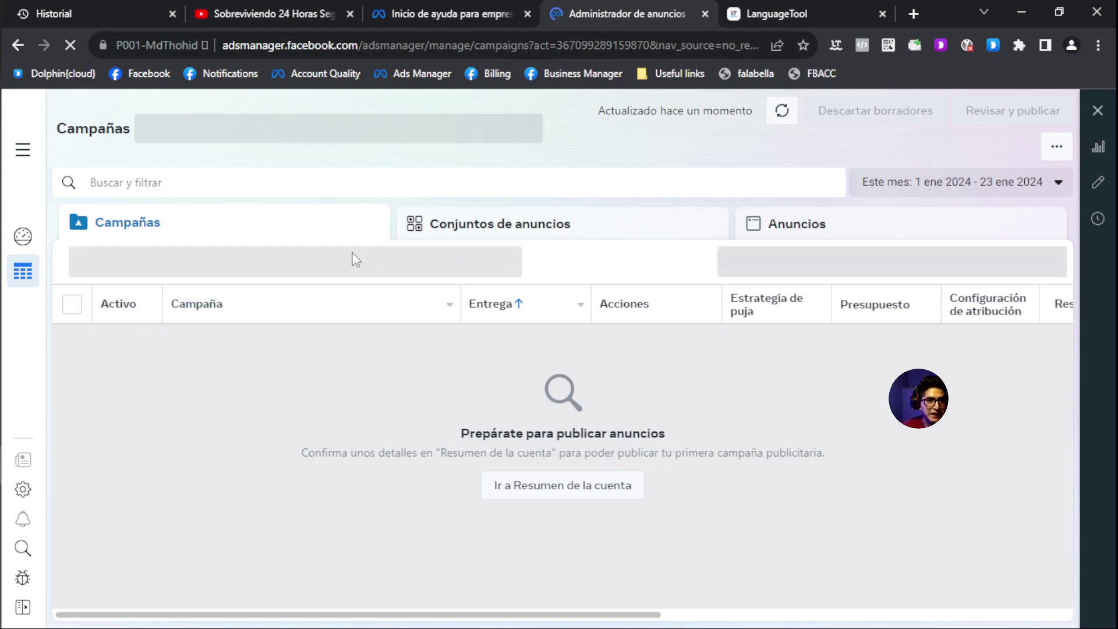
click(350, 13)
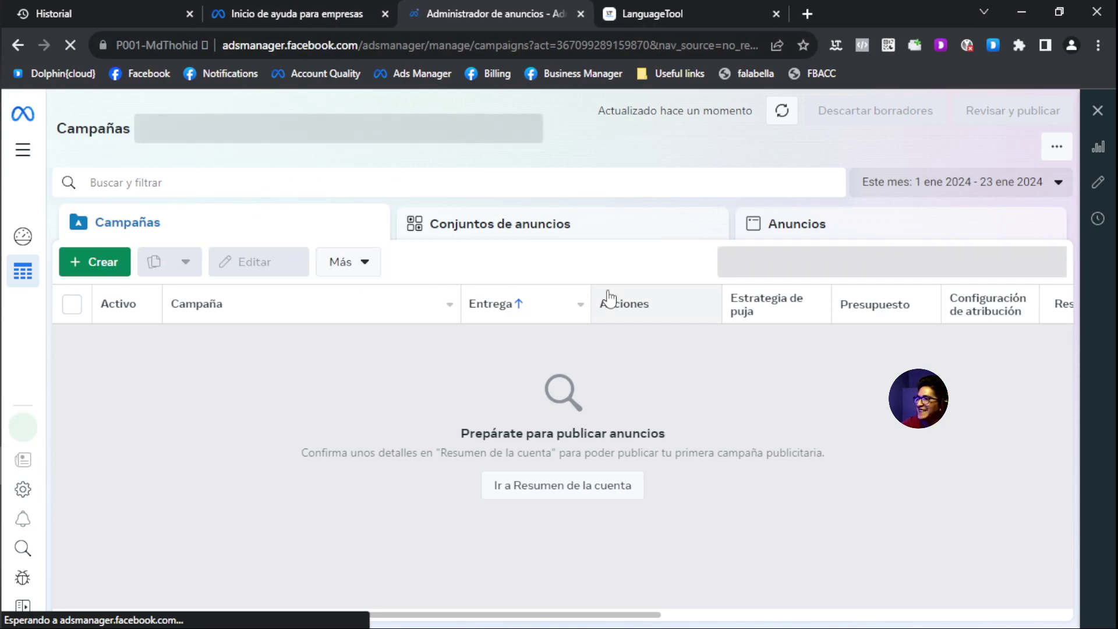
Create a new campaign with the Ventas objective, using the manual sales configuration (Campaña manual de ventas)
click(98, 270)
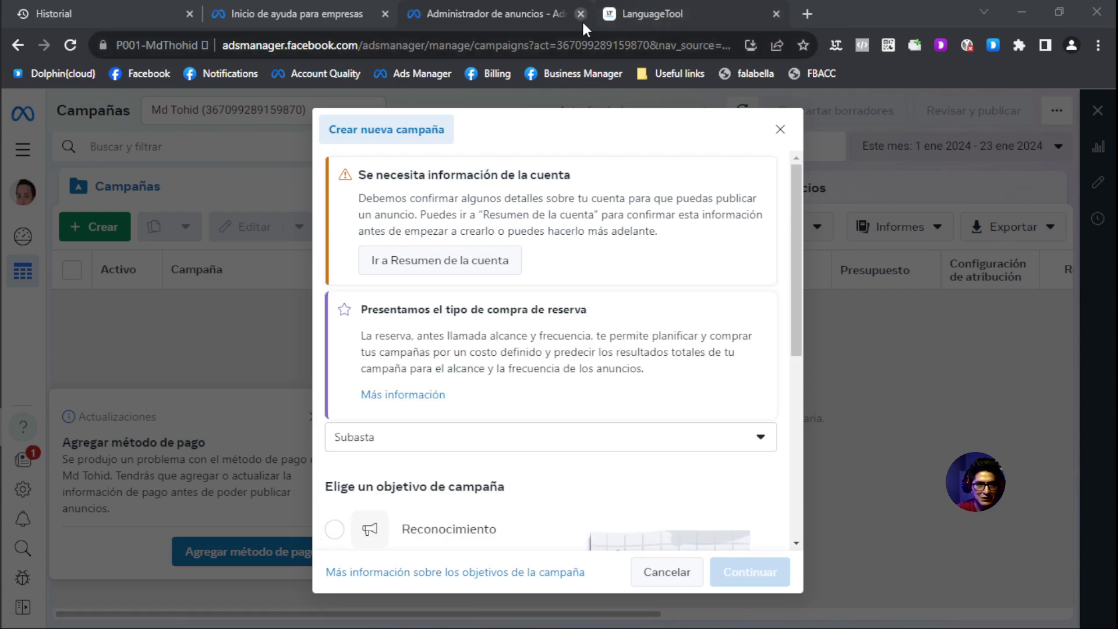
scroll(449, 341, down, 3)
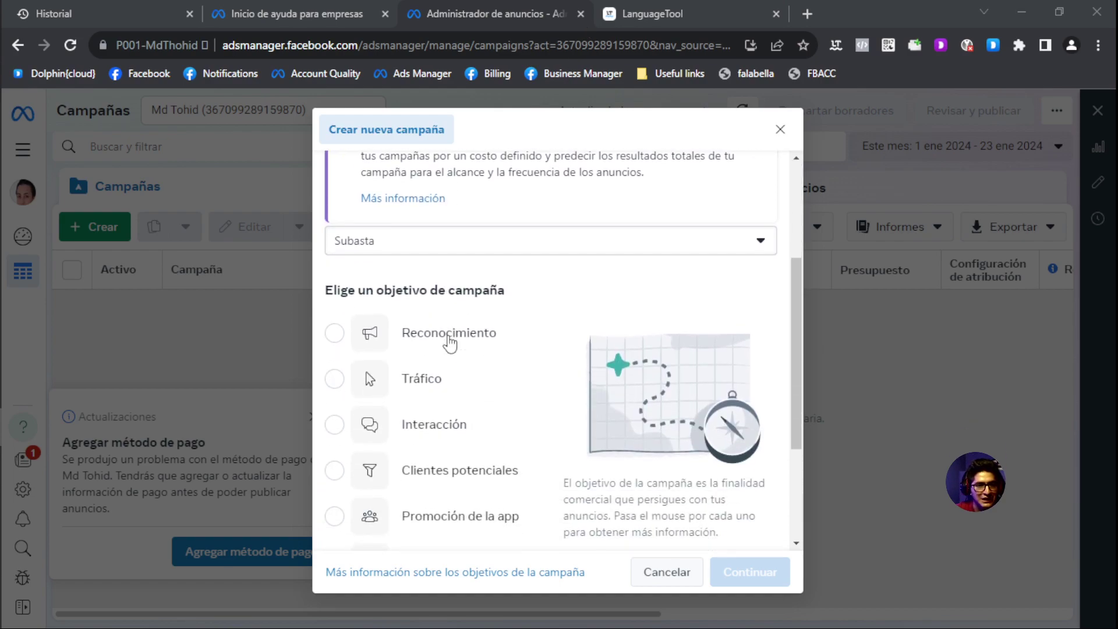
scroll(449, 341, up, 3)
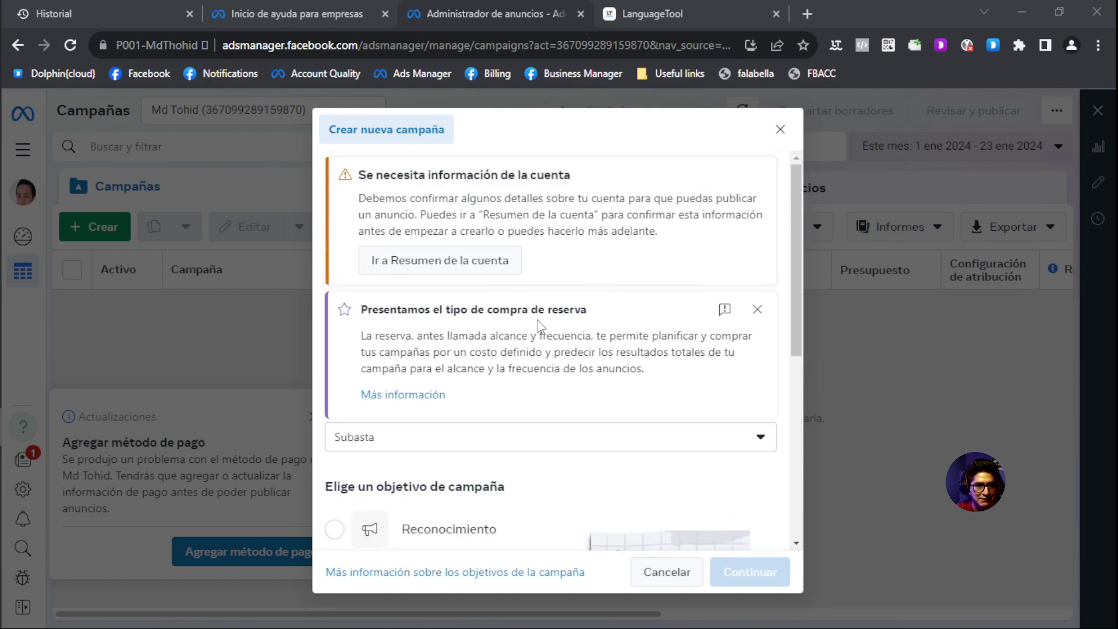
scroll(536, 324, down, 5)
click(335, 379)
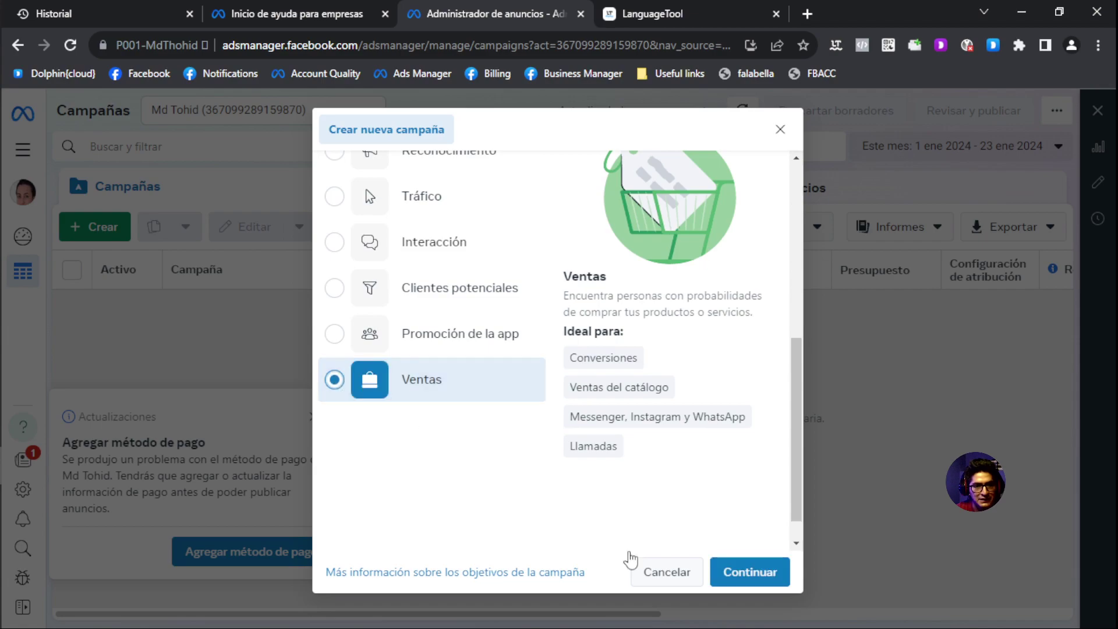
click(745, 571)
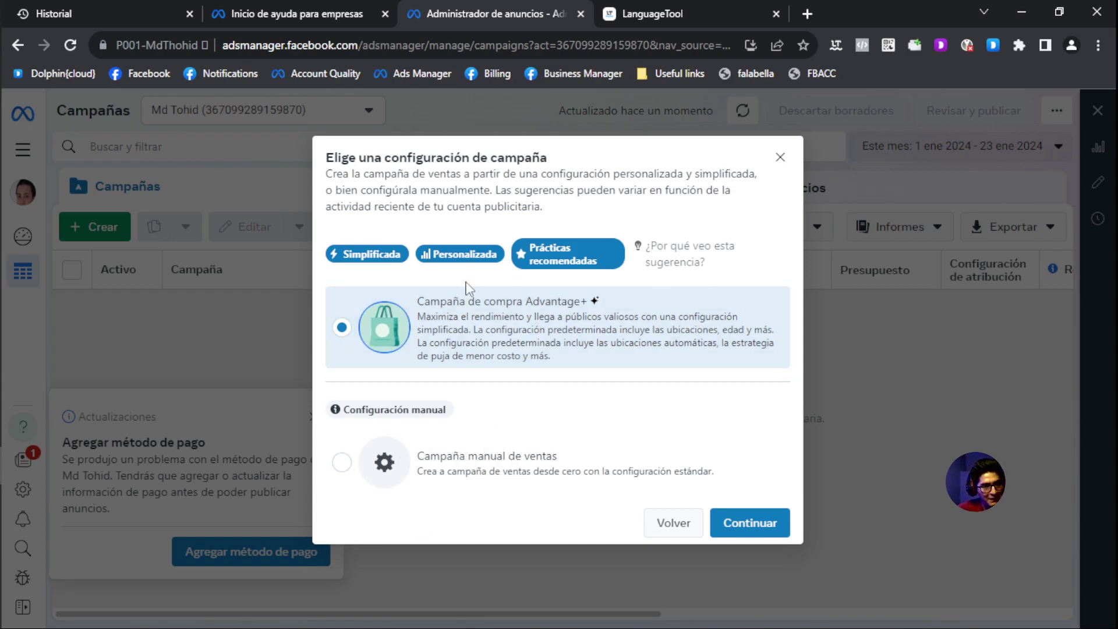
click(356, 468)
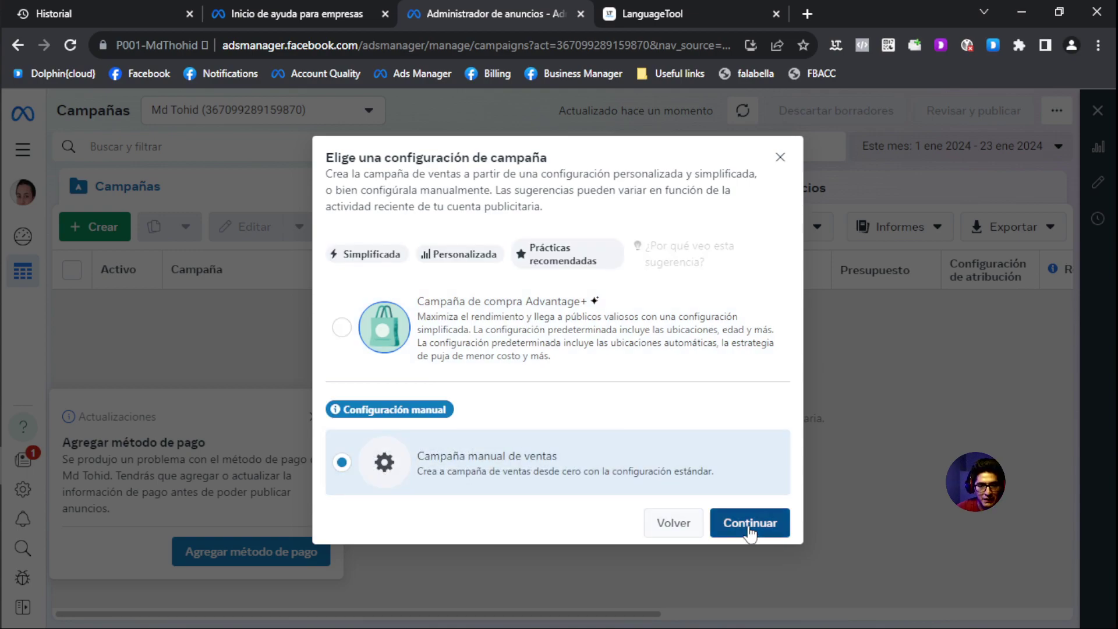
click(749, 527)
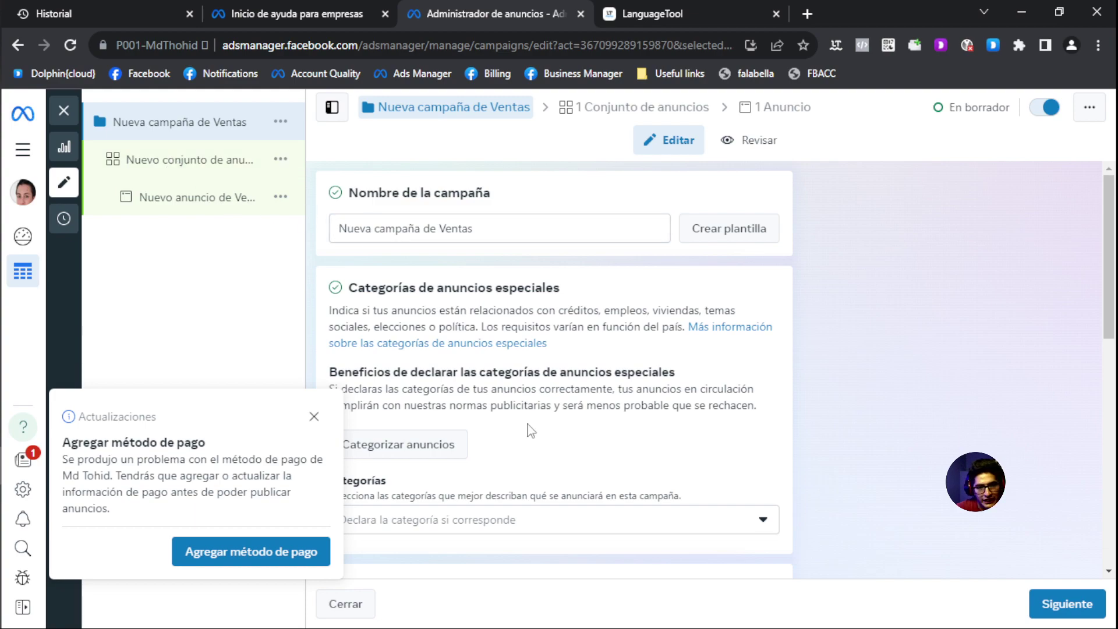
Dismiss the payment method notice, look through the campaign settings and open the campaign's new ad set for editing
scroll(528, 407, down, 10)
click(308, 413)
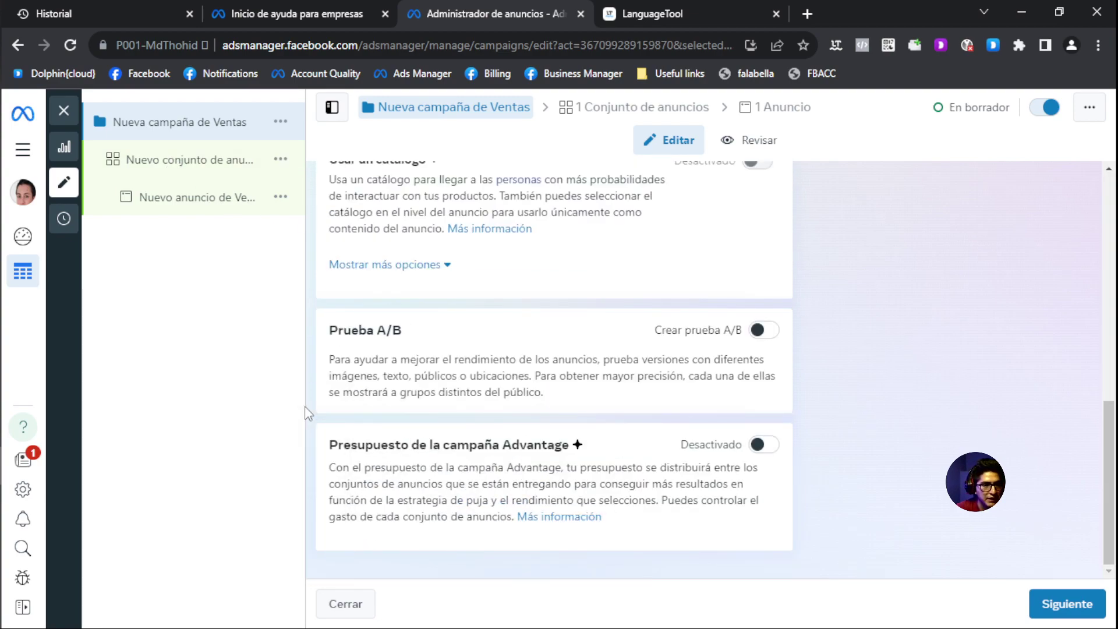
scroll(386, 335, up, 10)
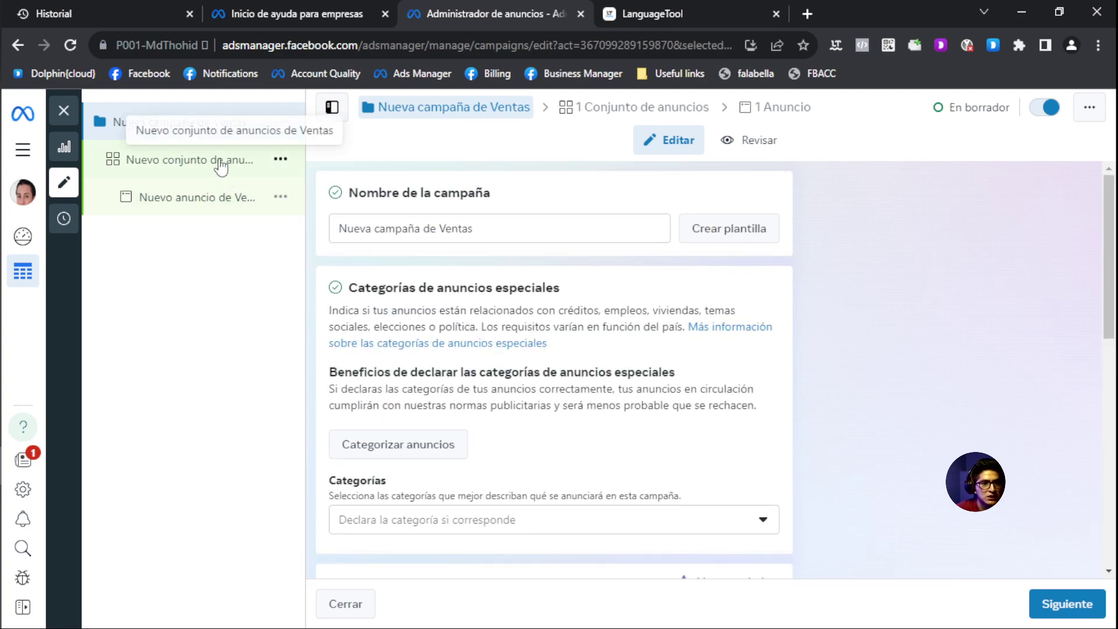
click(220, 167)
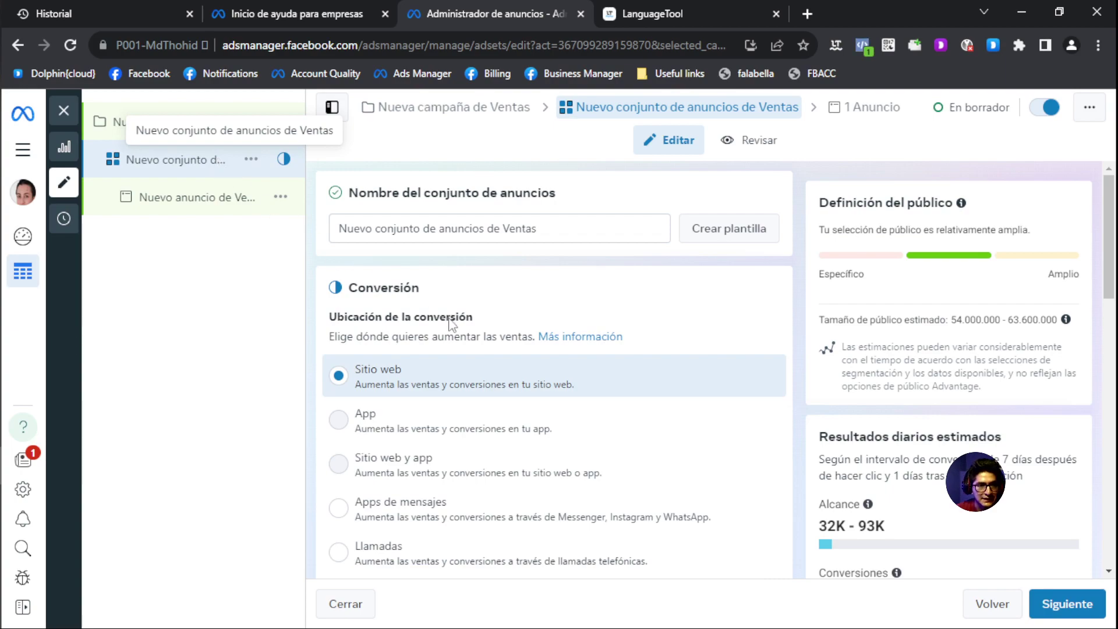
Expand the additional options under the ad set's Controles de público and dismiss the chat notification
scroll(585, 317, down, 8)
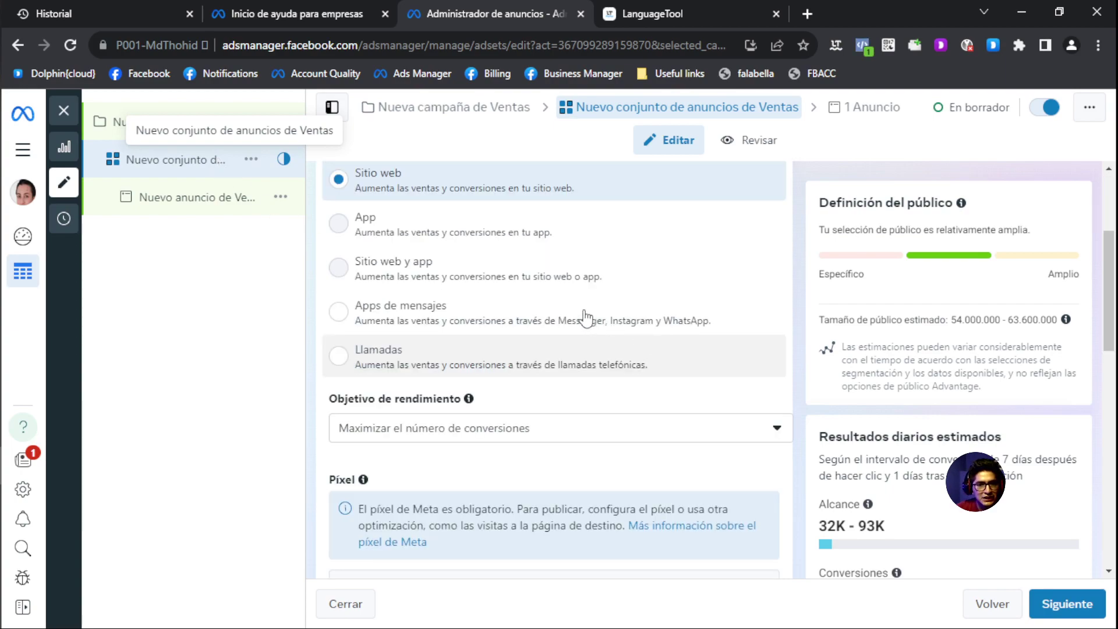
scroll(585, 312, down, 10)
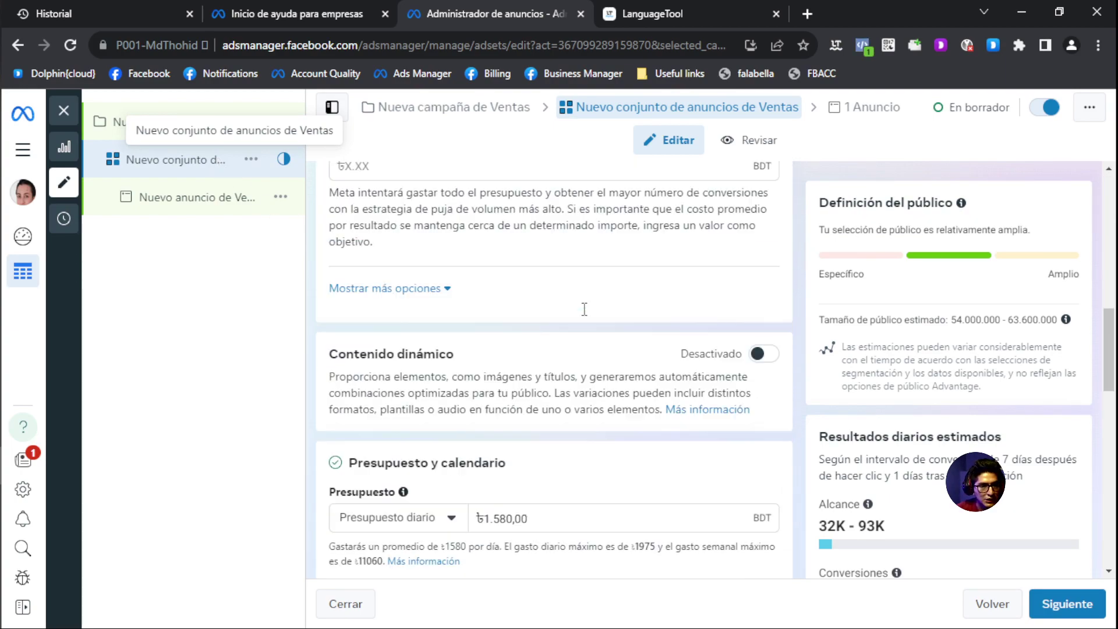
scroll(585, 312, down, 5)
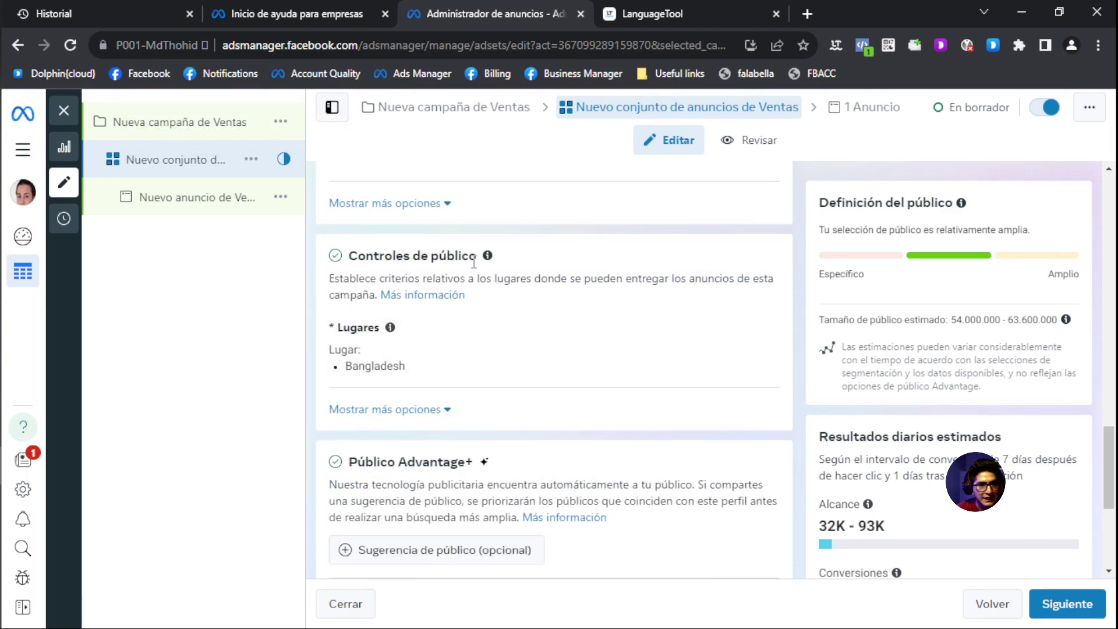
scroll(469, 260, down, 3)
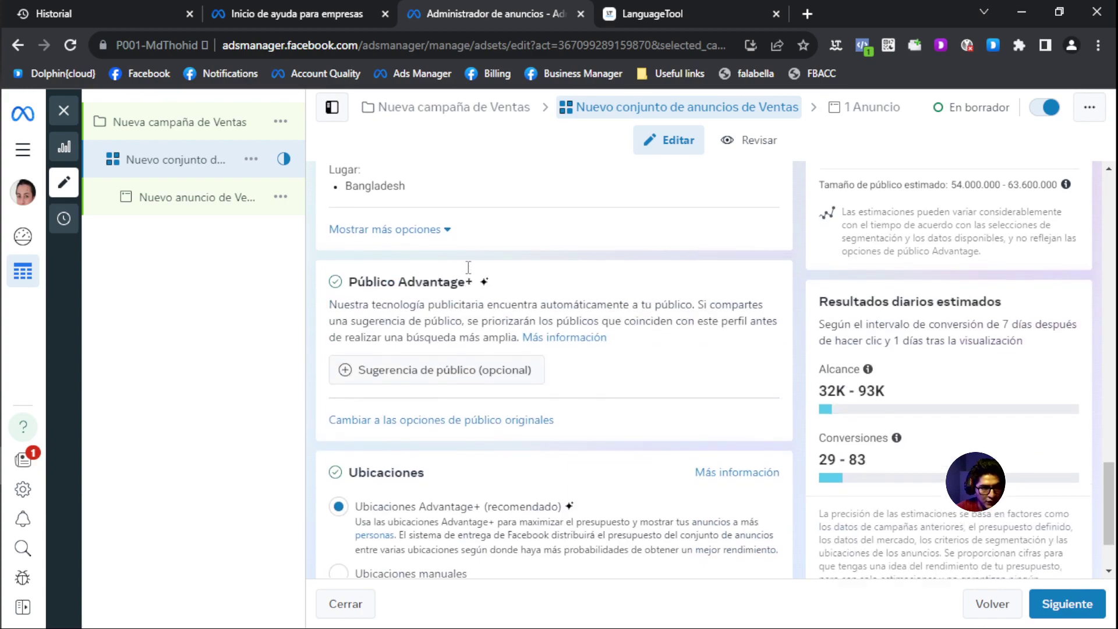
scroll(457, 305, up, 4)
scroll(452, 320, down, 3)
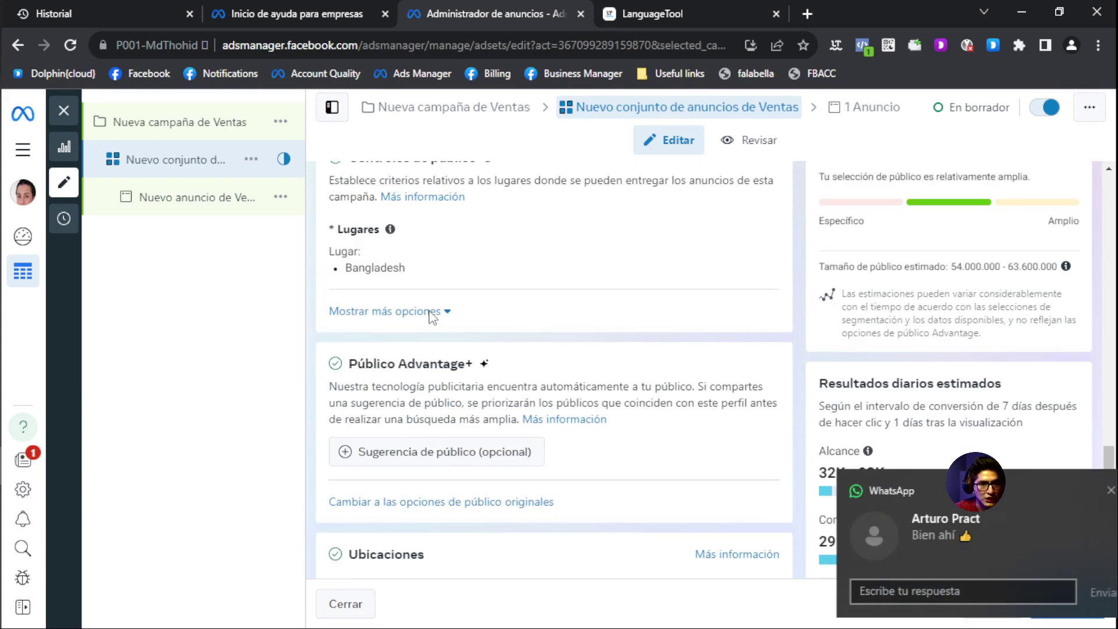
click(431, 311)
click(1082, 491)
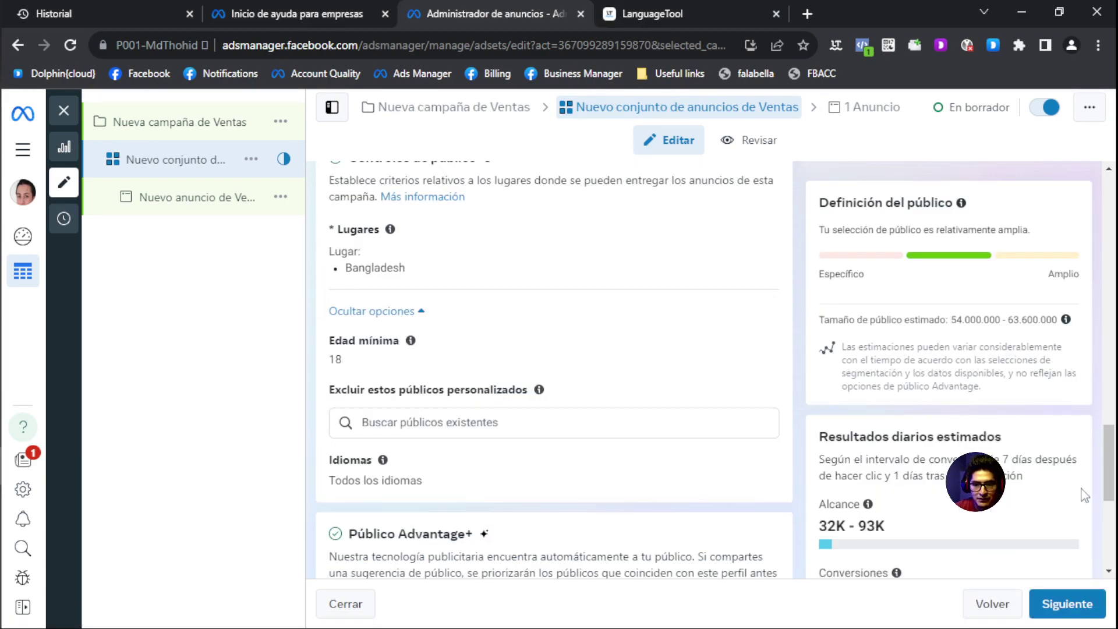
Edit the ad set's audience locations and remove Bangladesh
scroll(453, 273, up, 2)
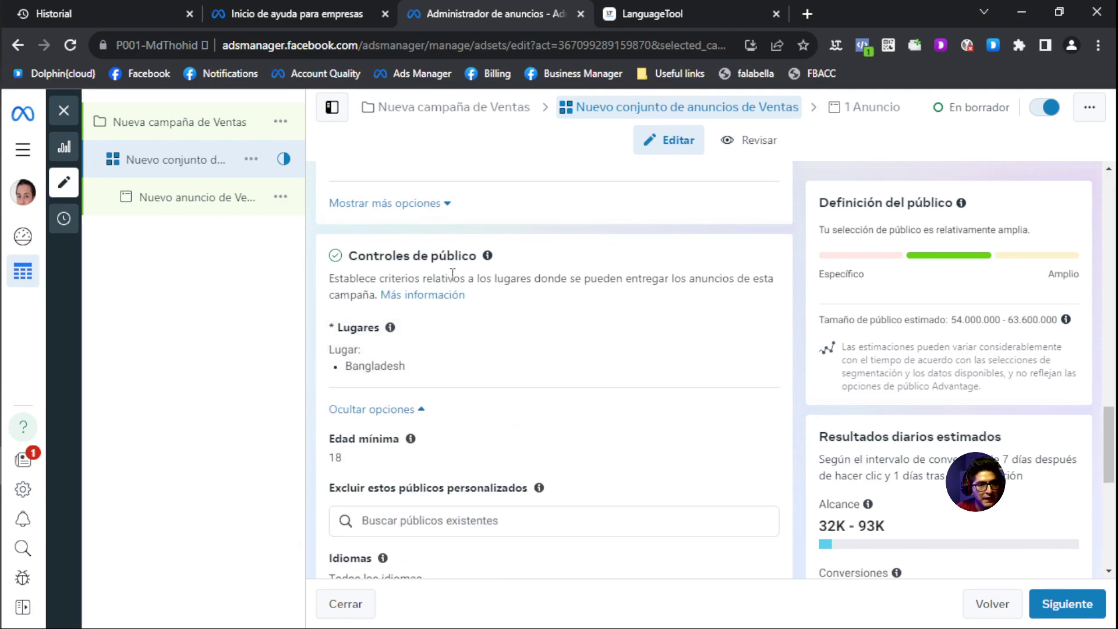
scroll(453, 274, down, 2)
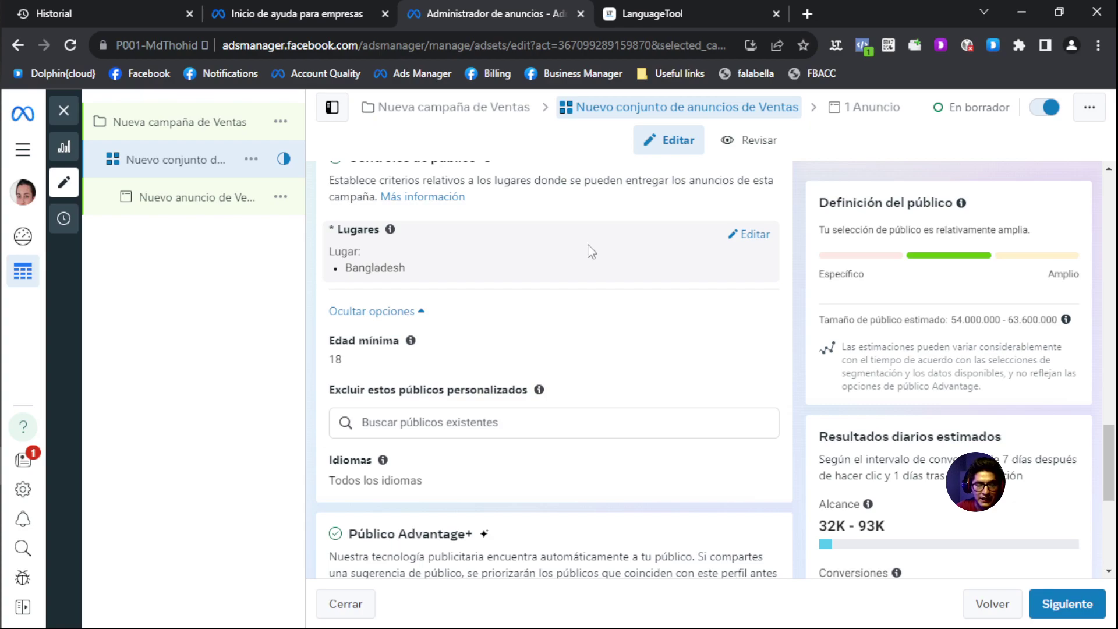
scroll(602, 265, up, 2)
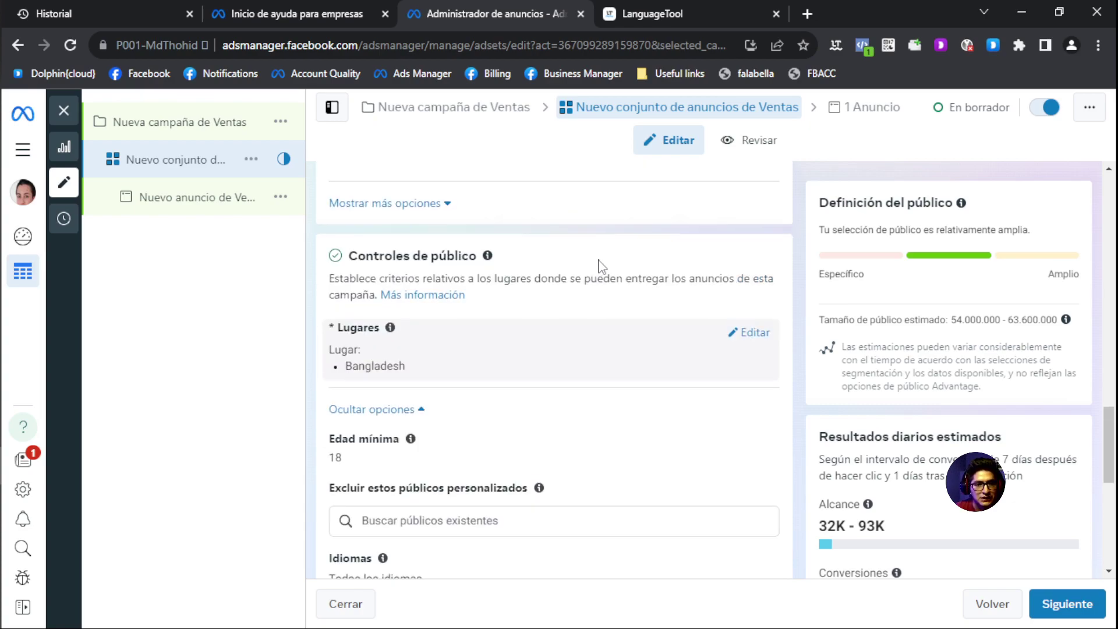
click(745, 334)
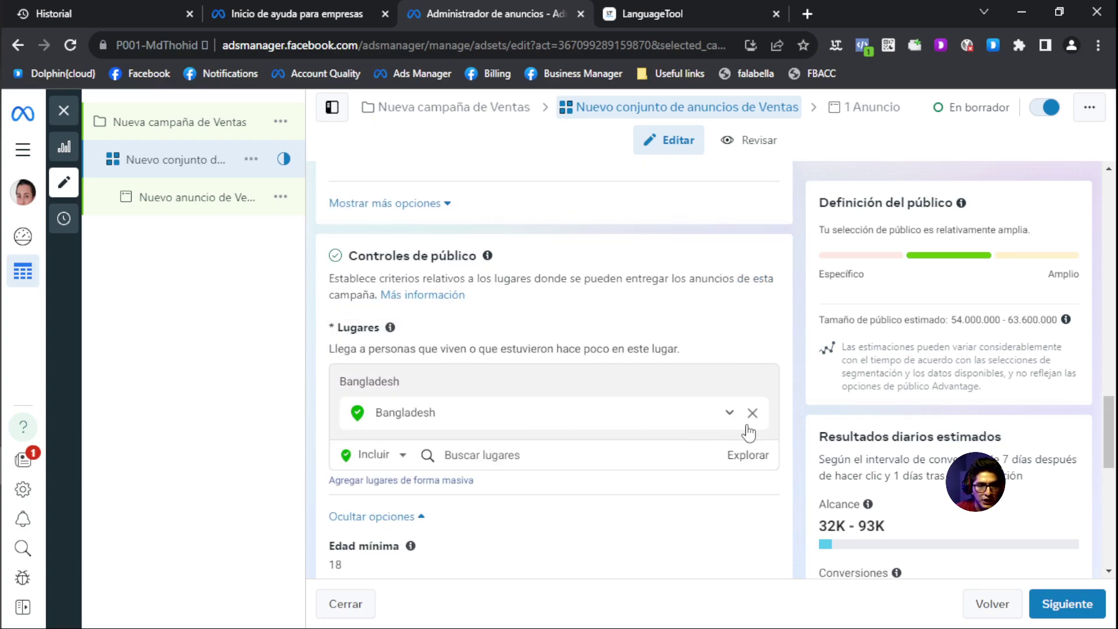
click(753, 413)
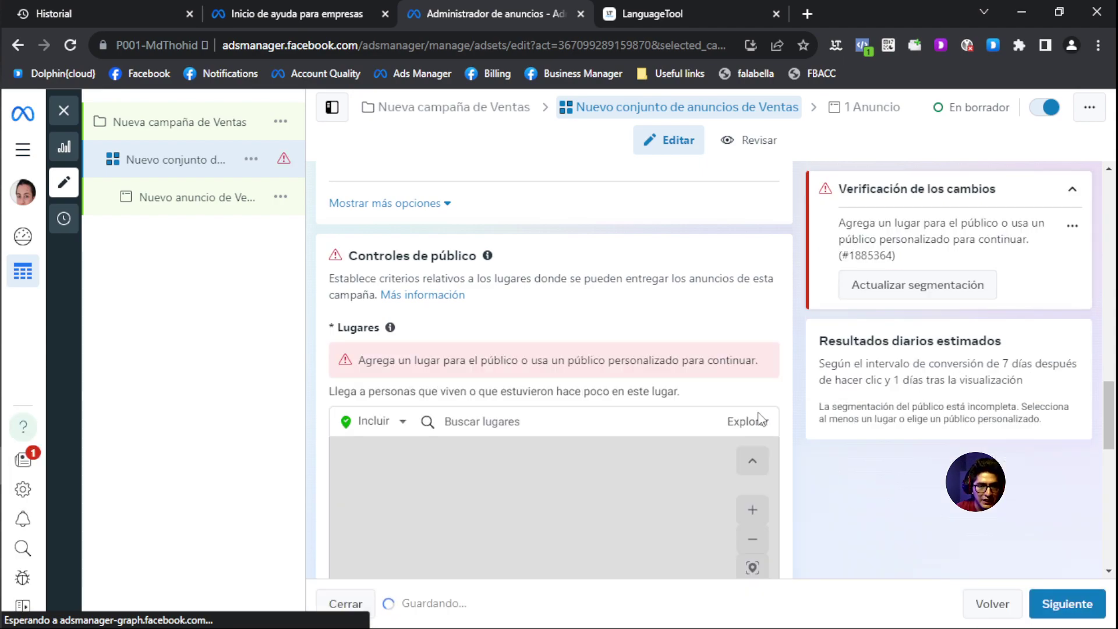
Search the locations for "america" and include the region América del Sur in the audience
click(403, 423)
click(478, 426)
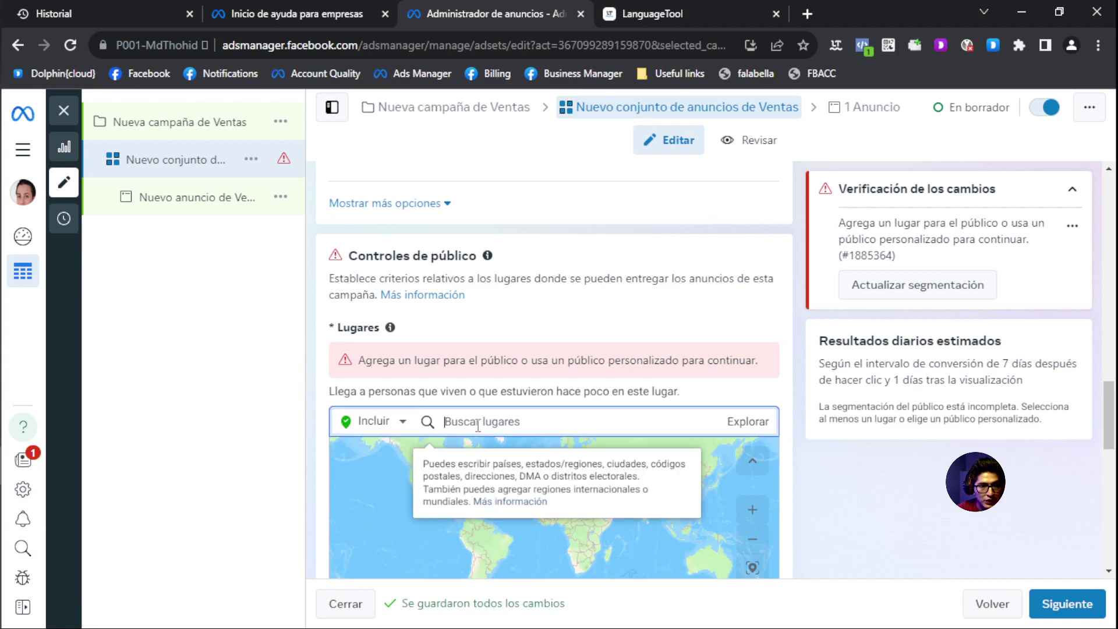
text(ameri)
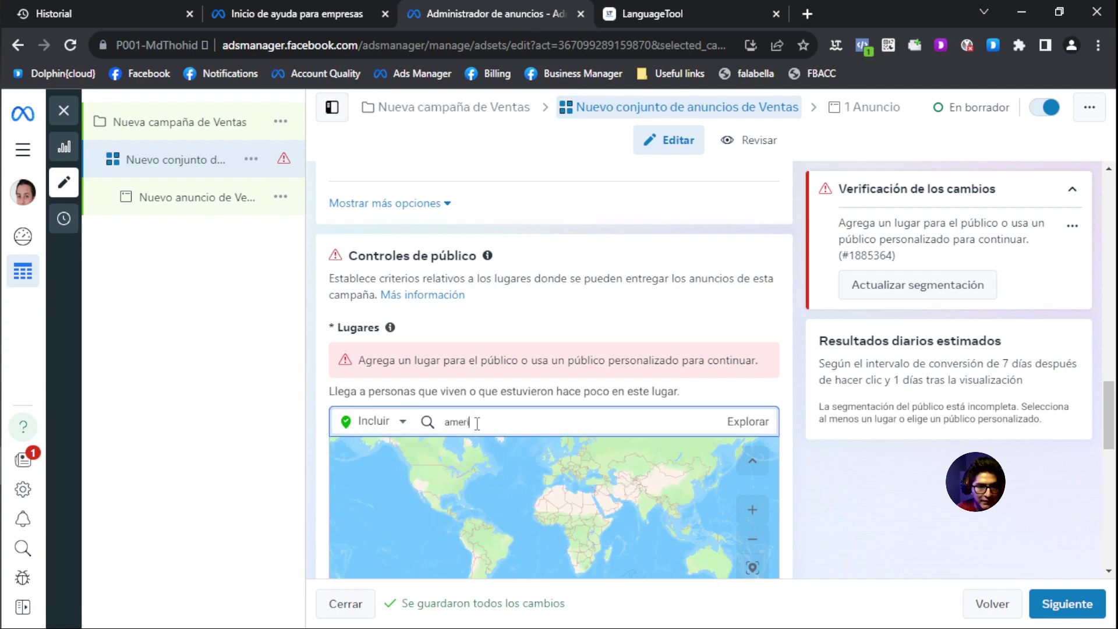
scroll(460, 401, down, 3)
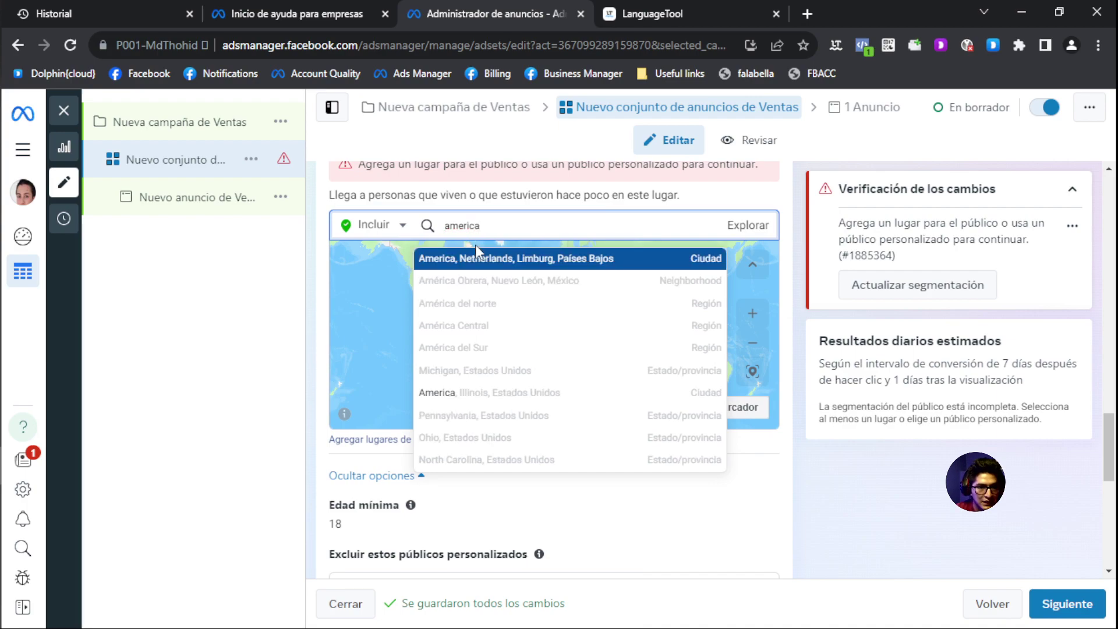
click(468, 348)
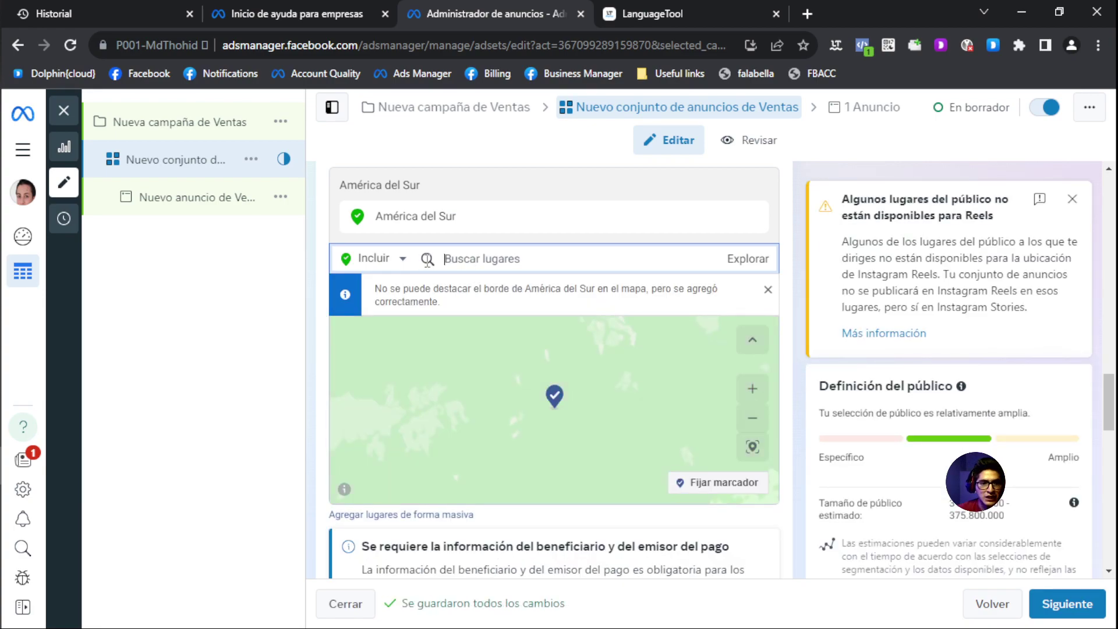
Add Venezuela as an excluded country in the ad set's audience locations and dismiss the chat notification
click(403, 260)
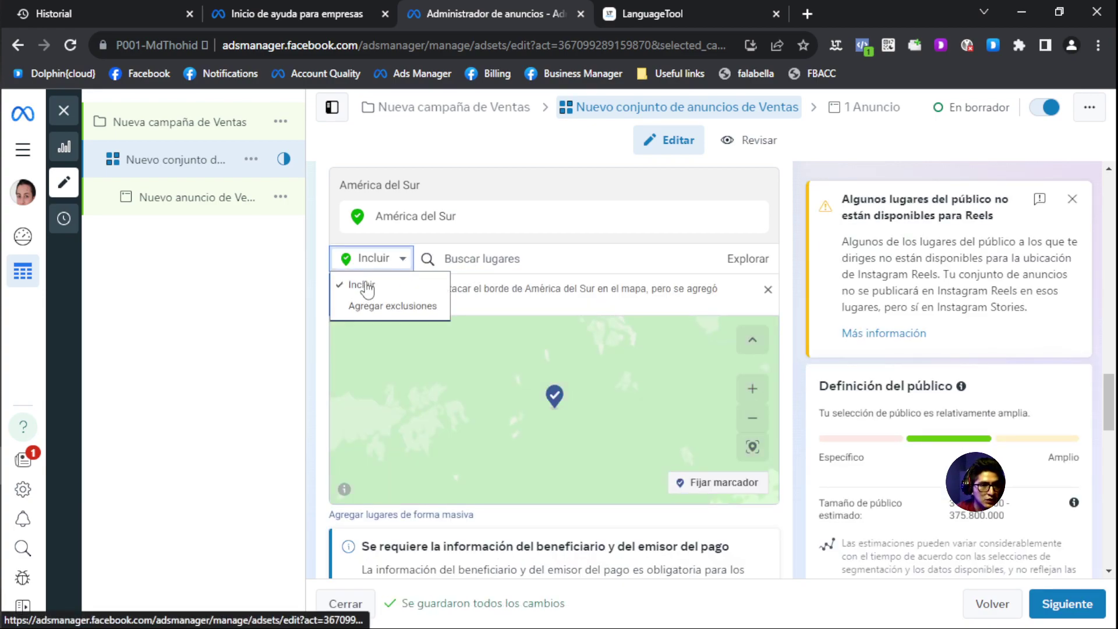
click(384, 306)
click(532, 262)
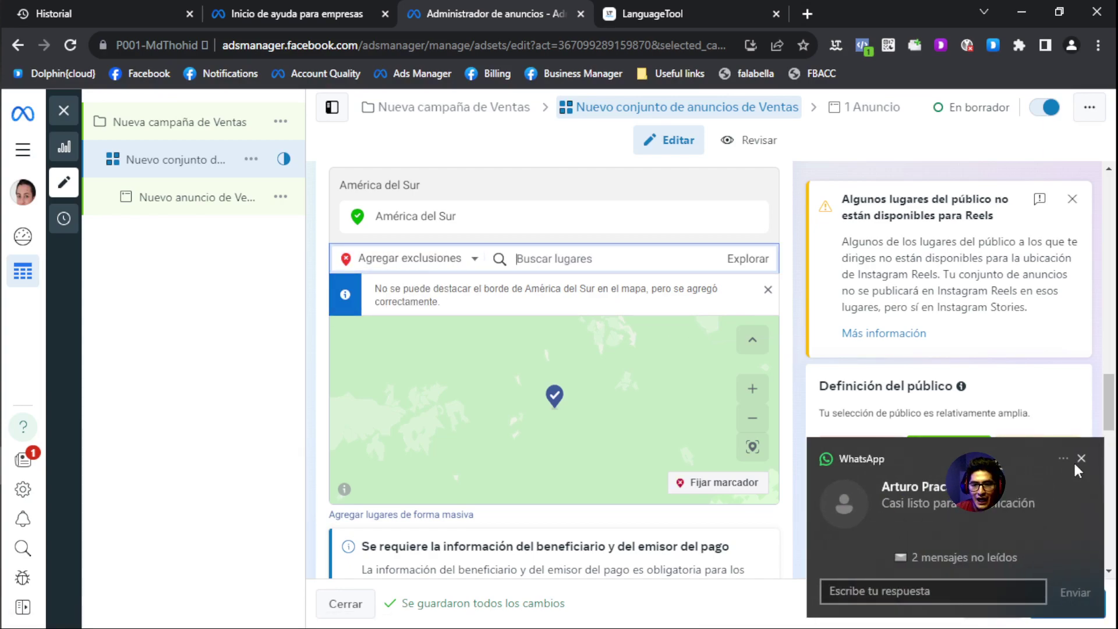
click(1081, 459)
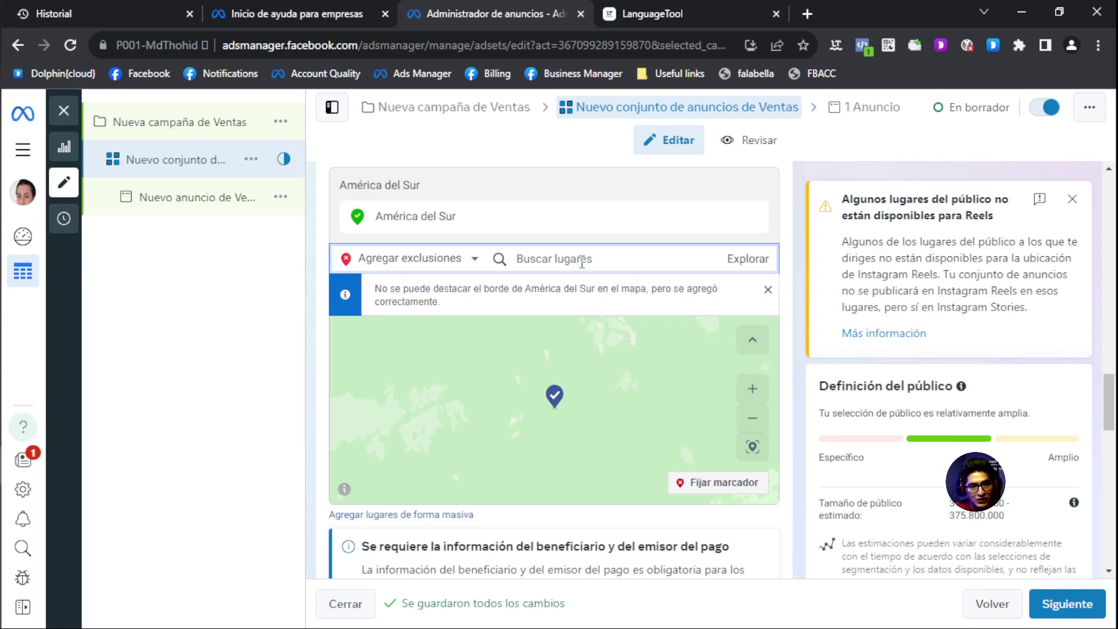
text(vene)
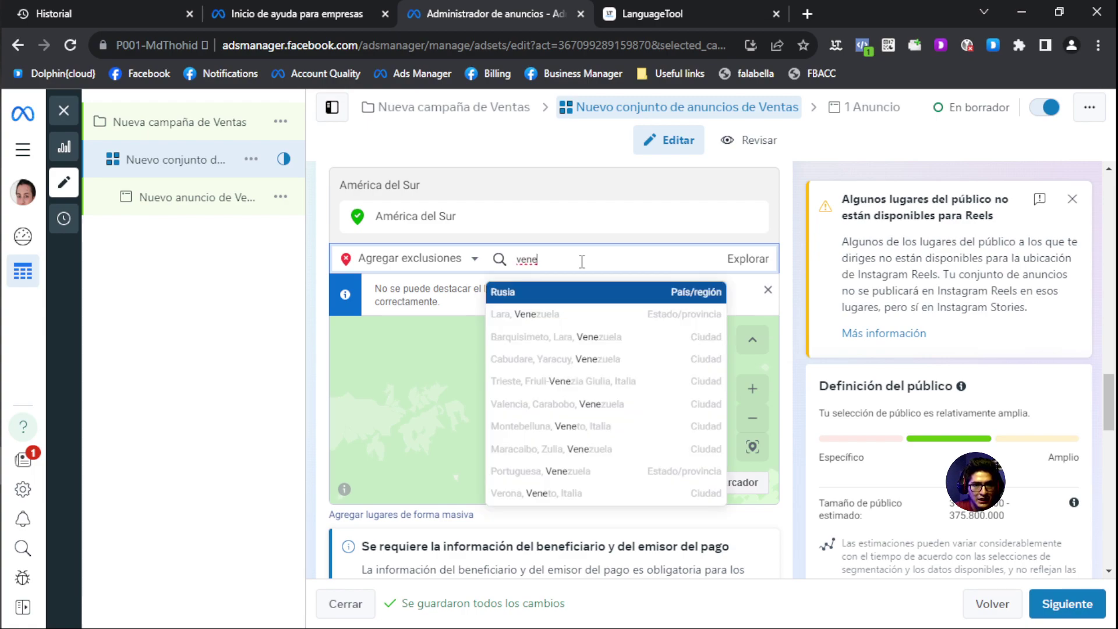
text(zuela)
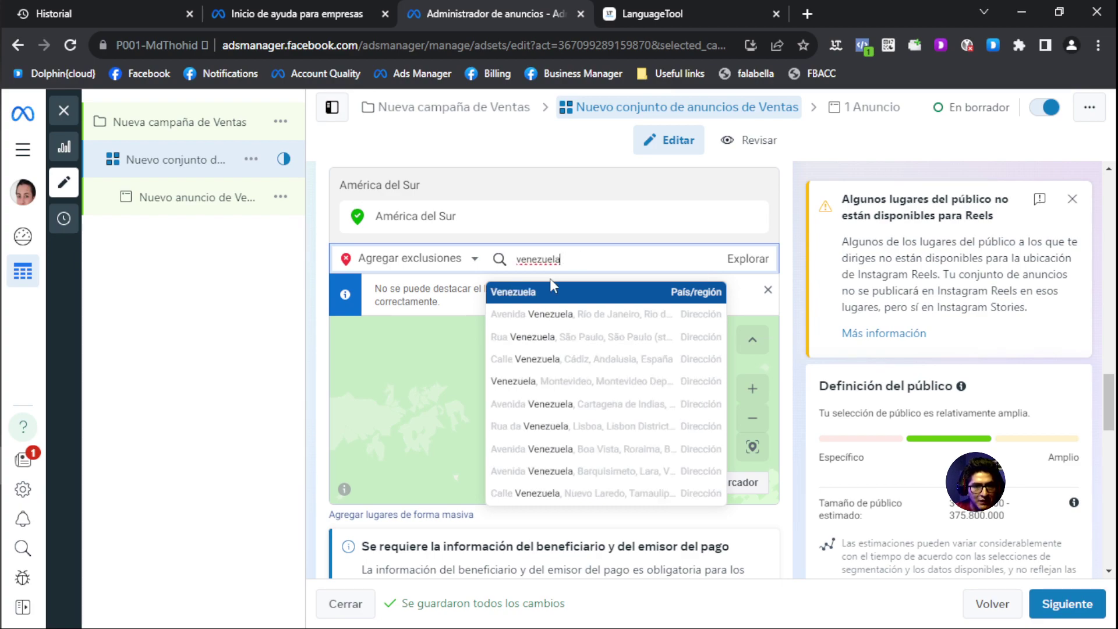
click(533, 297)
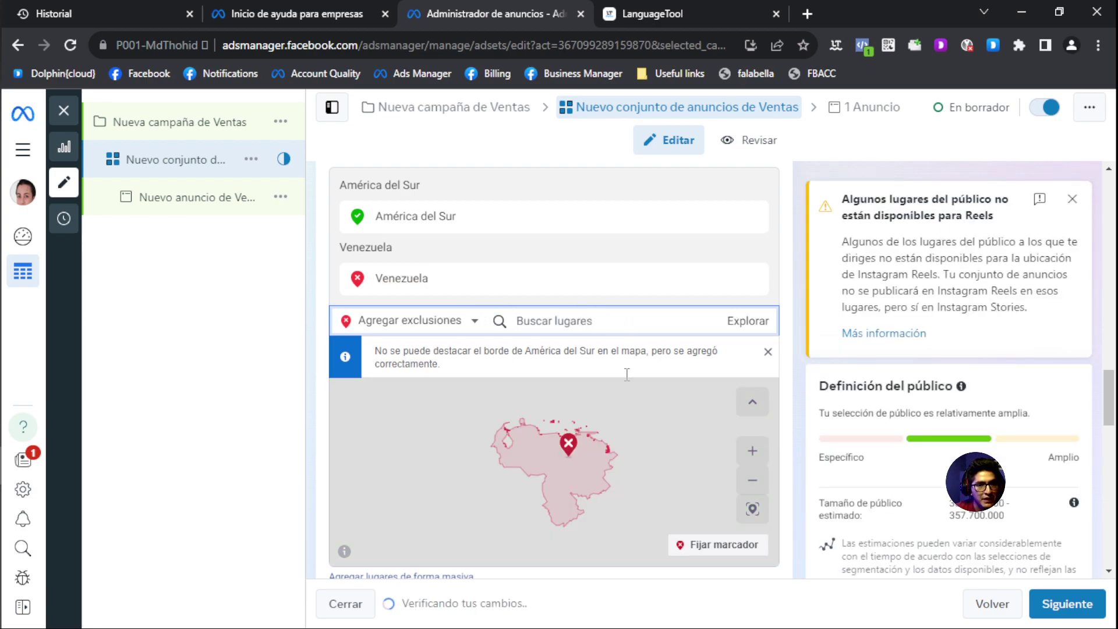
scroll(567, 447, down, 2)
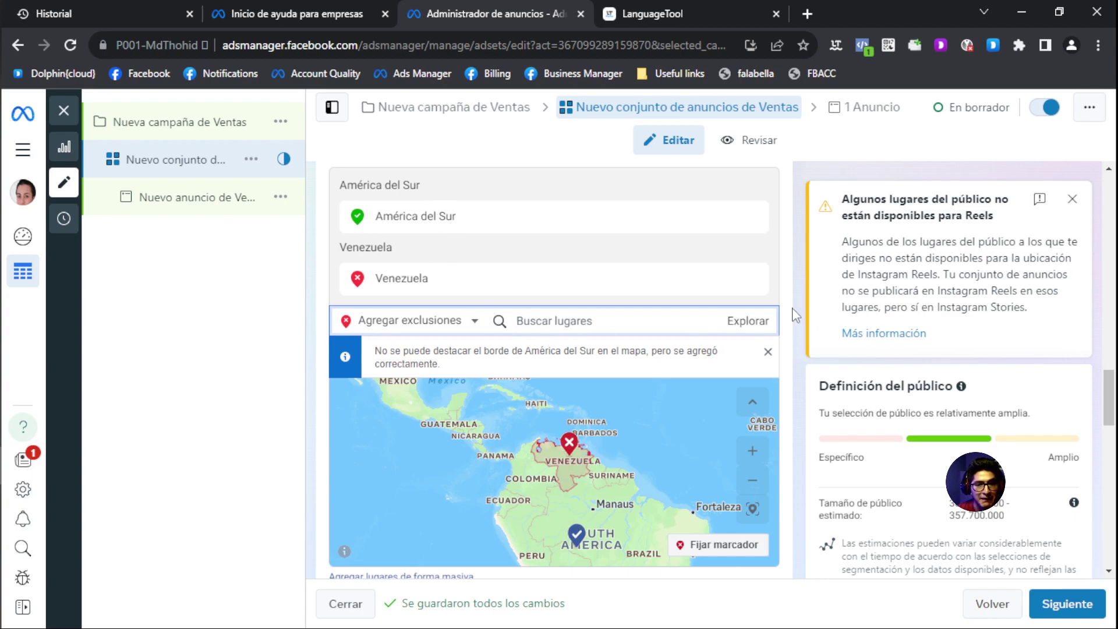
Set the minimum age in the audience controls to 23
scroll(644, 304, down, 5)
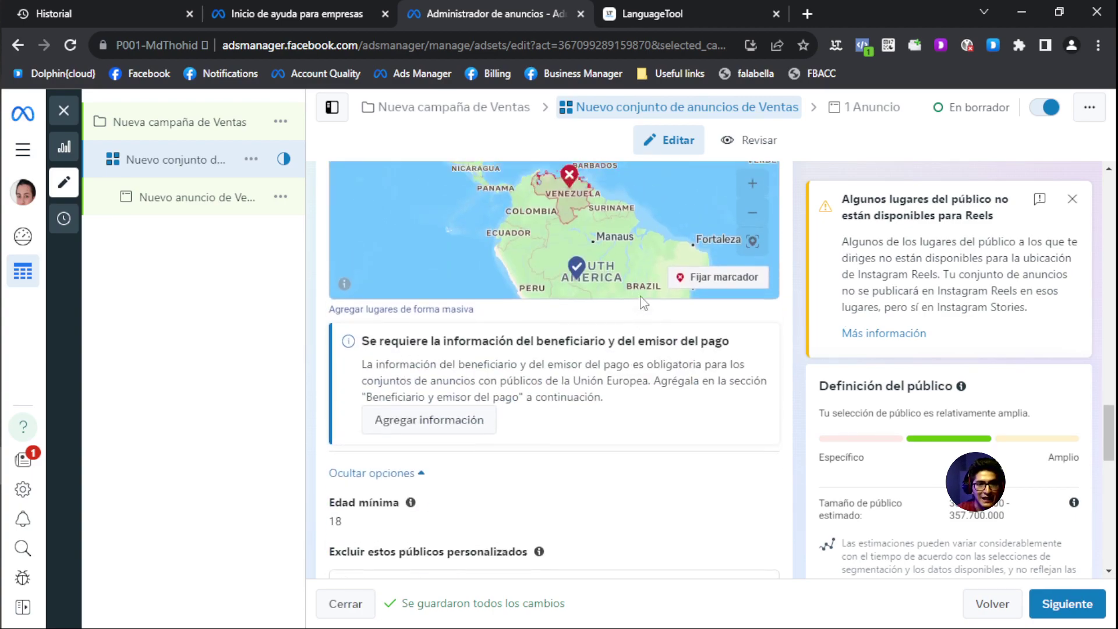
scroll(644, 303, up, 4)
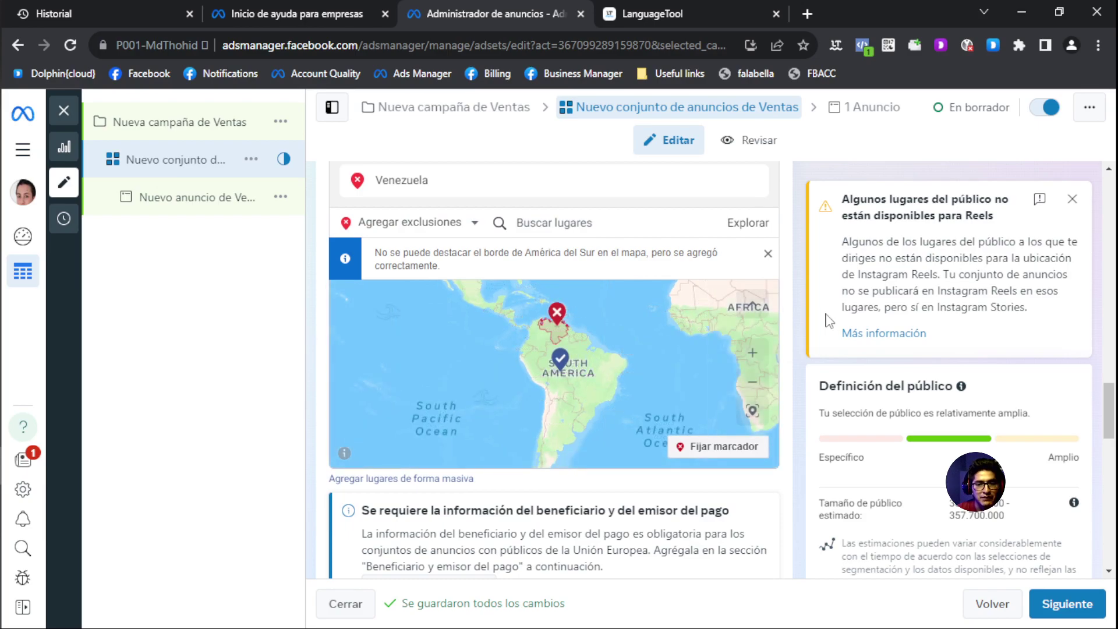
scroll(817, 324, down, 9)
scroll(779, 313, up, 4)
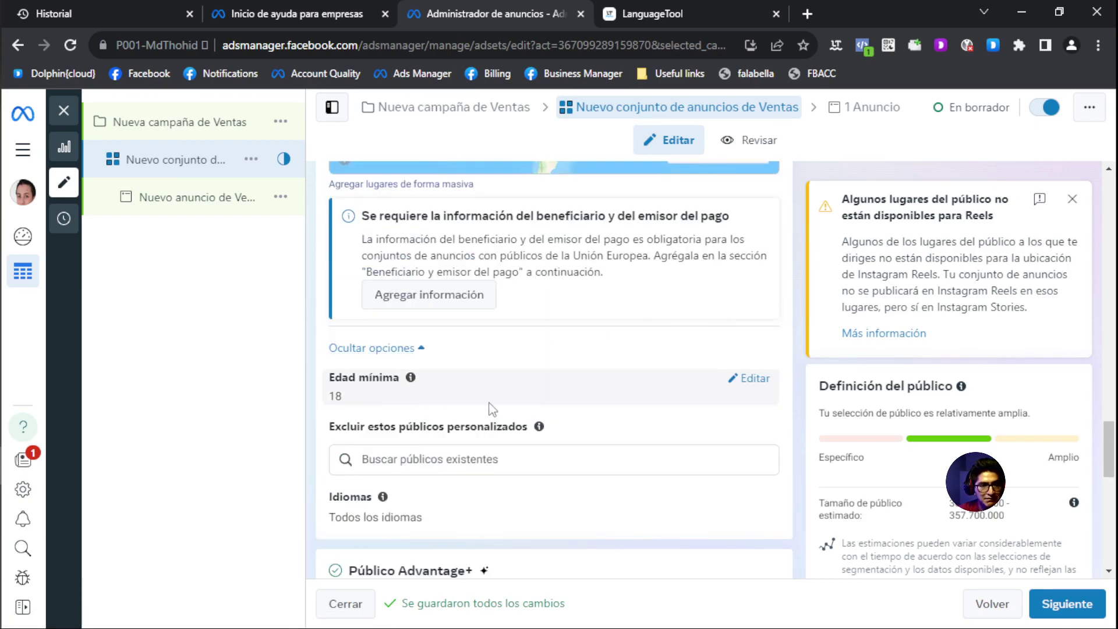
click(752, 382)
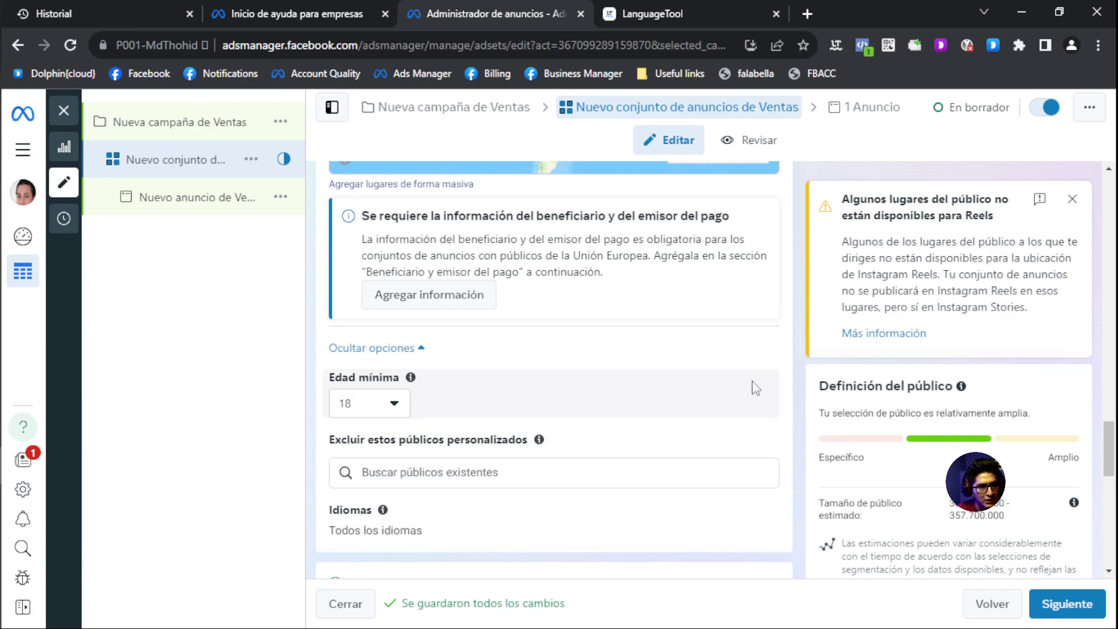
click(394, 403)
click(371, 316)
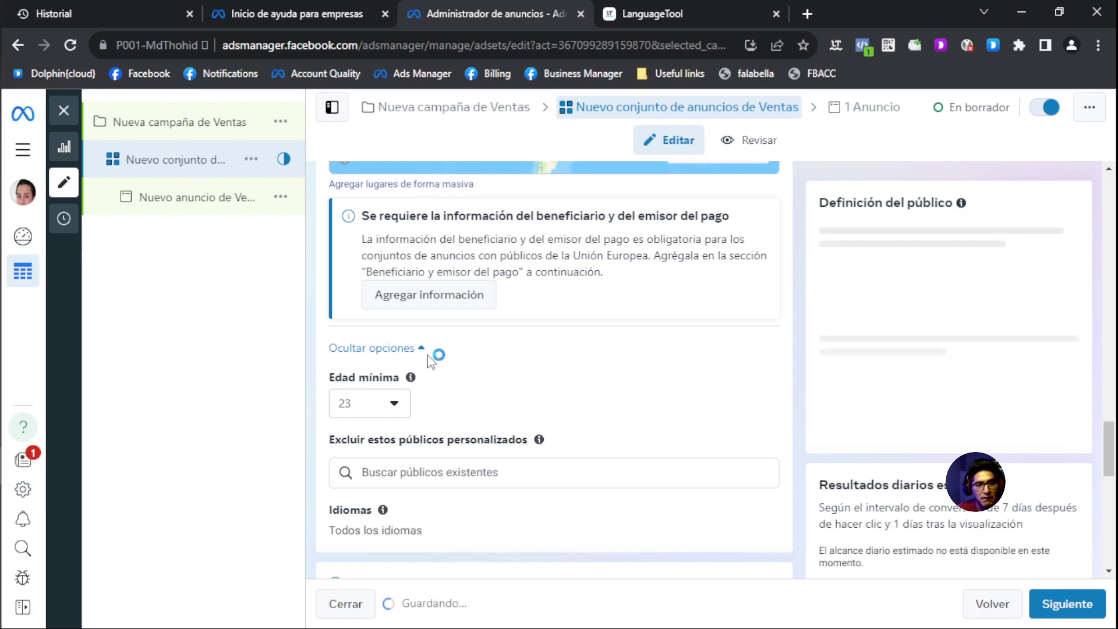
Check the account's existing custom audiences available for exclusion and dismiss the chat notification
scroll(432, 360, down, 1)
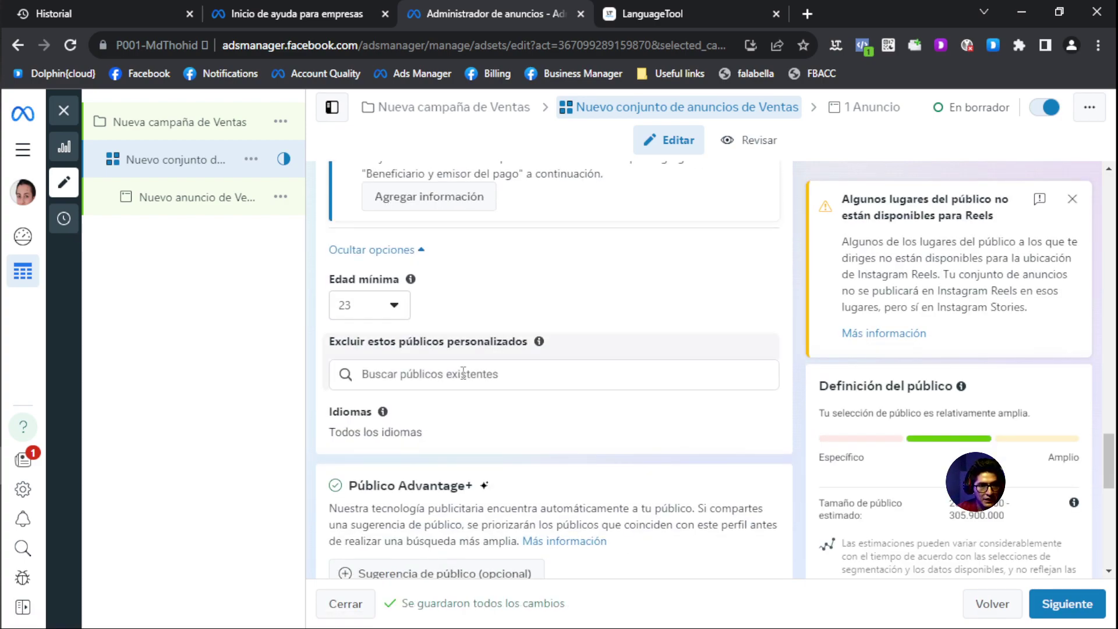
click(422, 373)
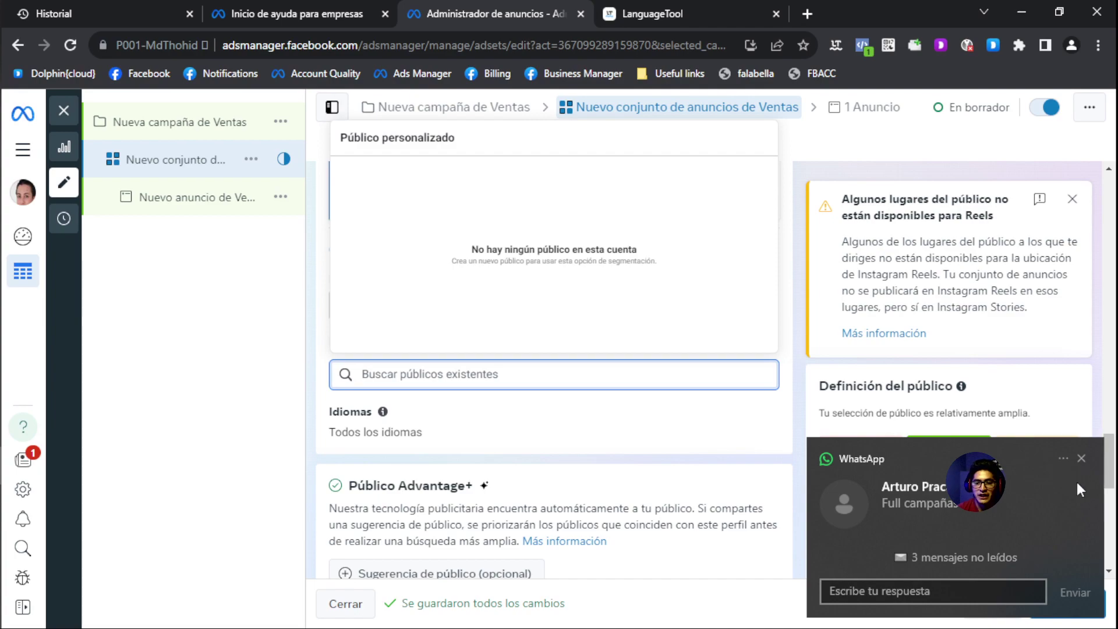
click(1081, 459)
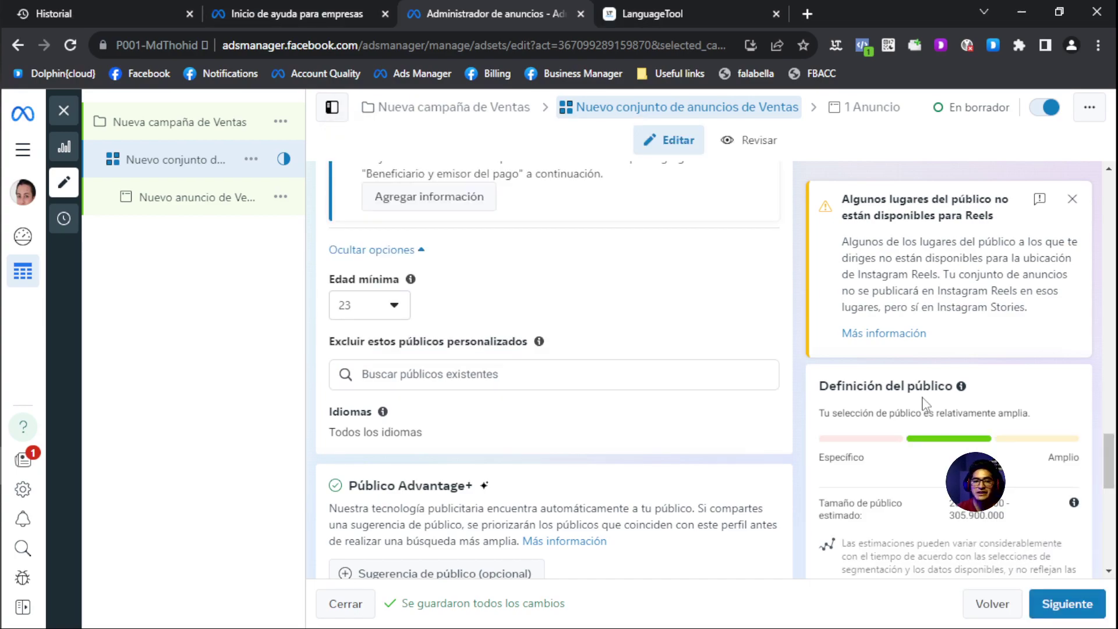
click(499, 374)
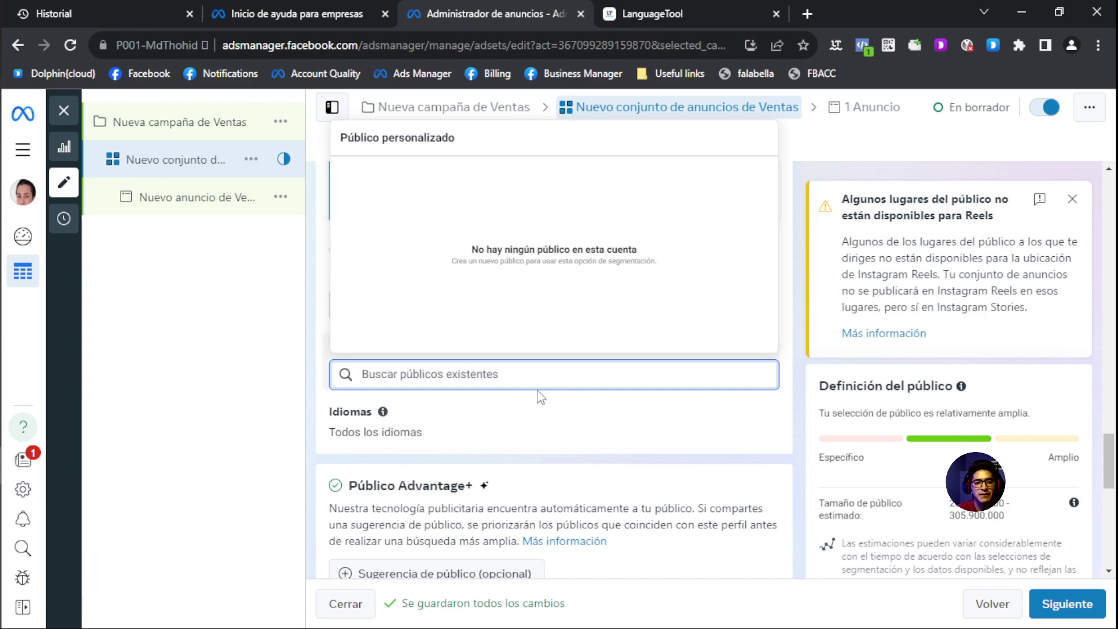
Edit the audience languages, search for "esp" and add Español (todos)
click(725, 418)
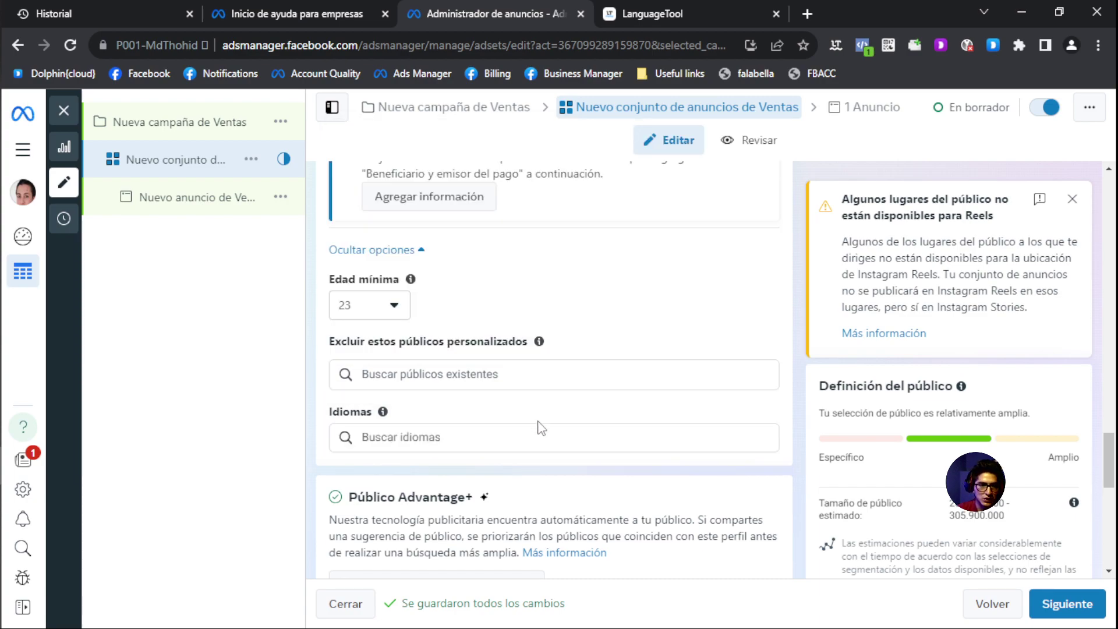
click(401, 437)
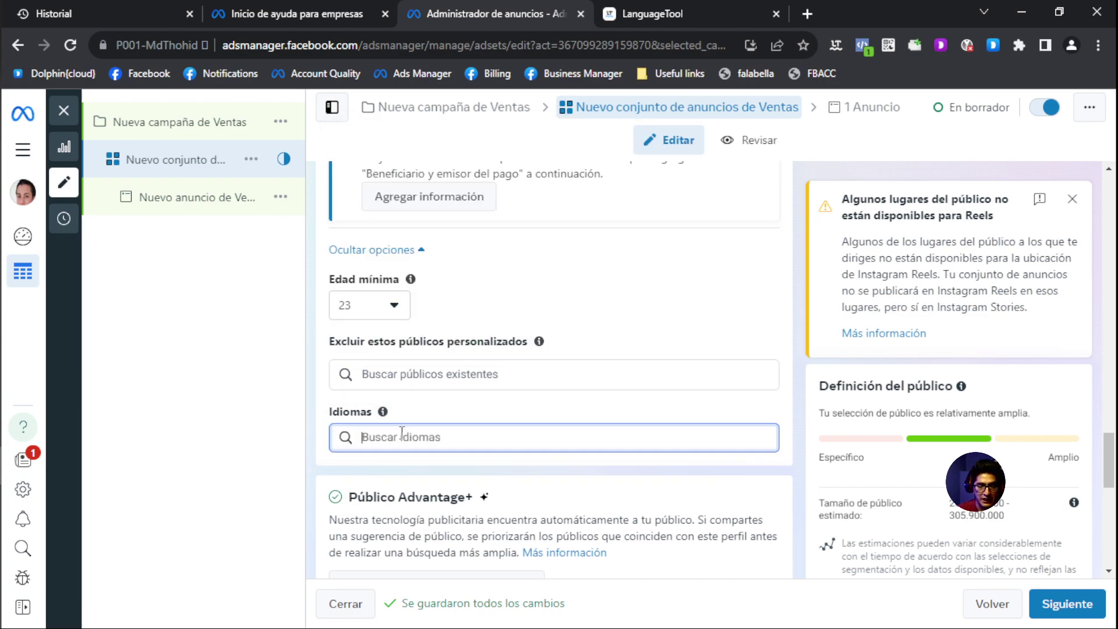
text(id)
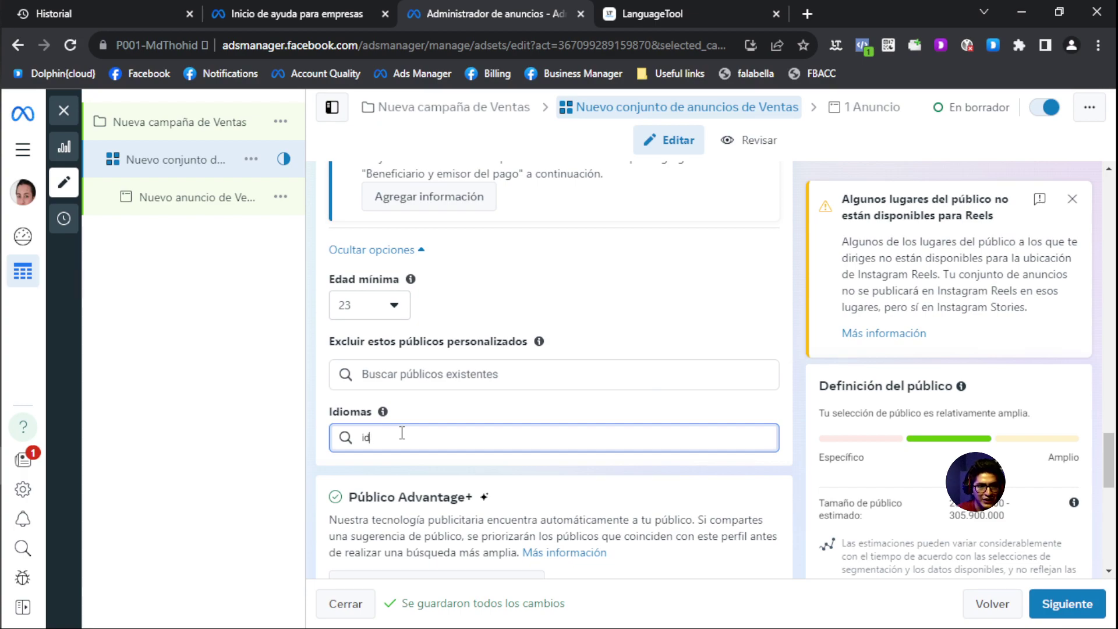
key(BackSpace)
key(BackSpace)
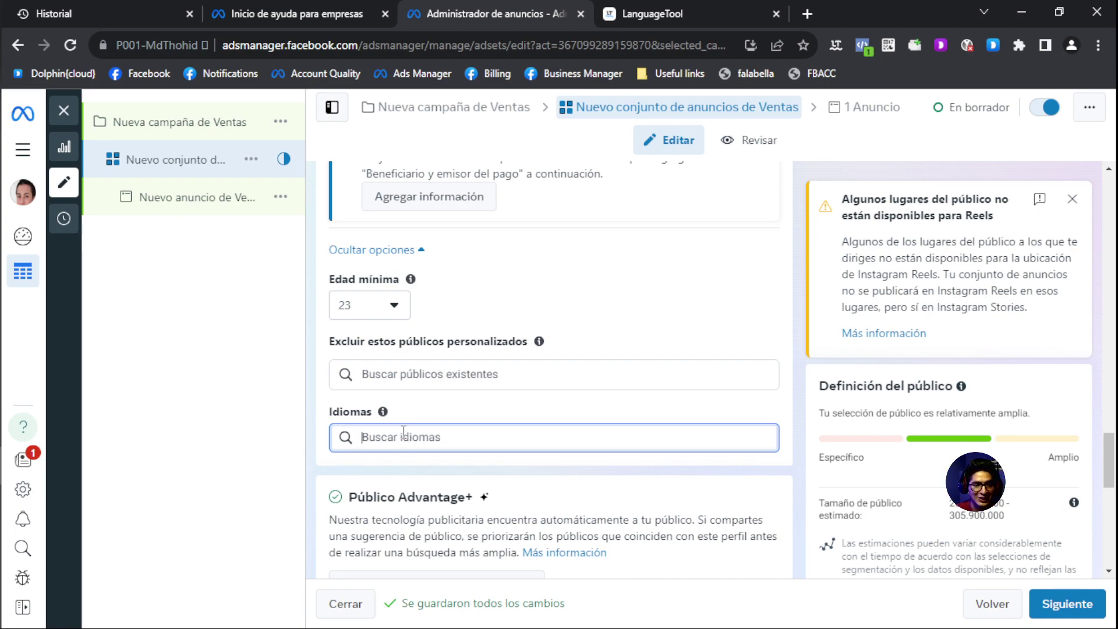
text(es)
key(BackSpace)
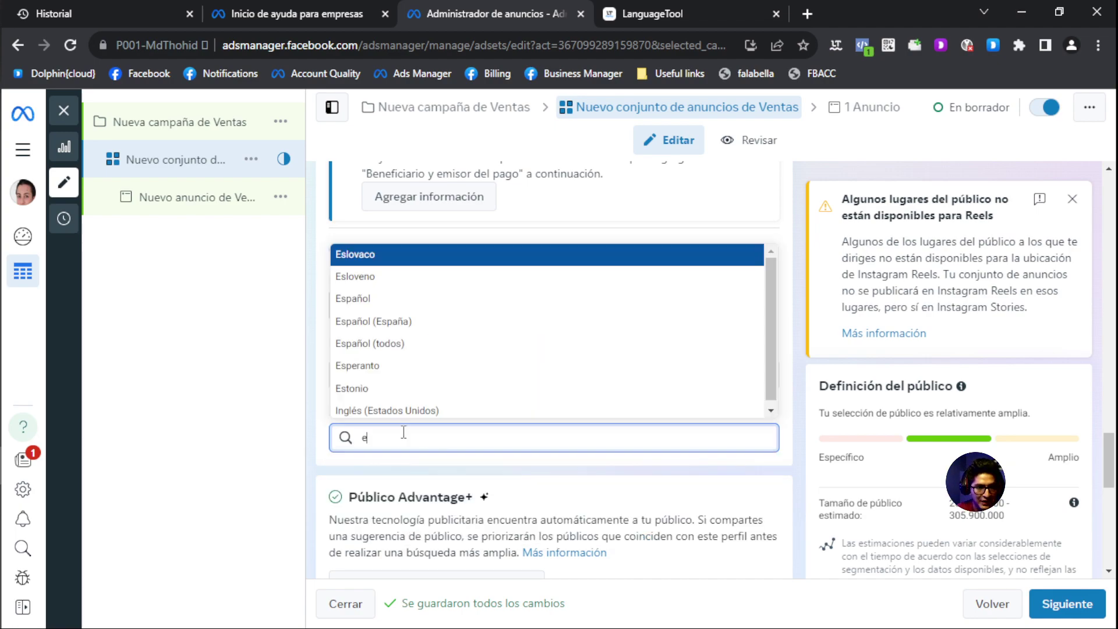
text(sp)
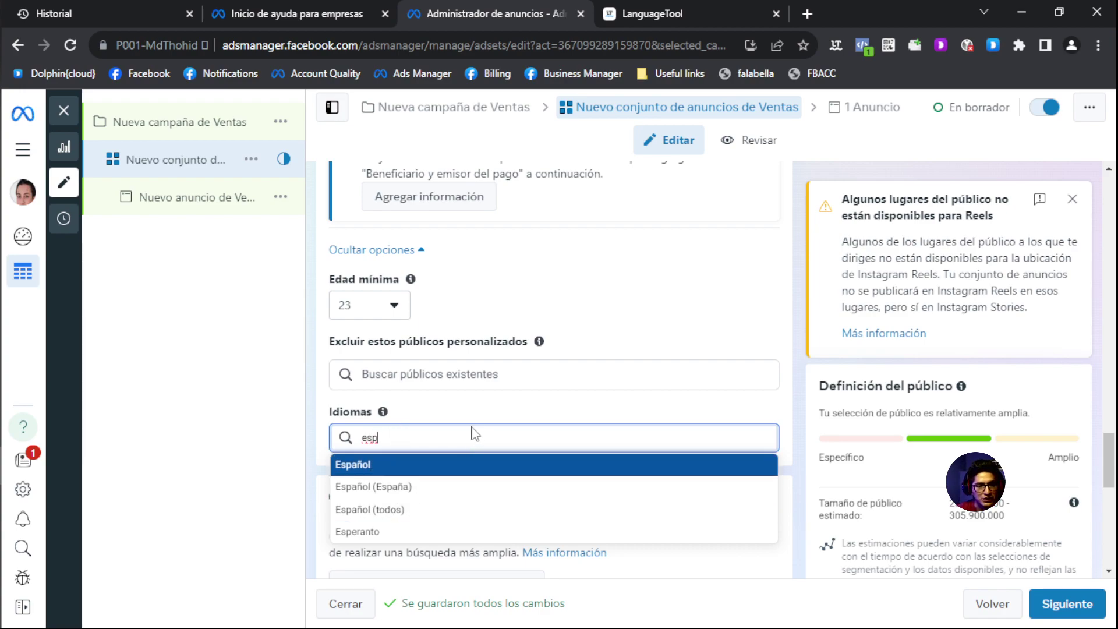
click(391, 511)
scroll(454, 465, down, 3)
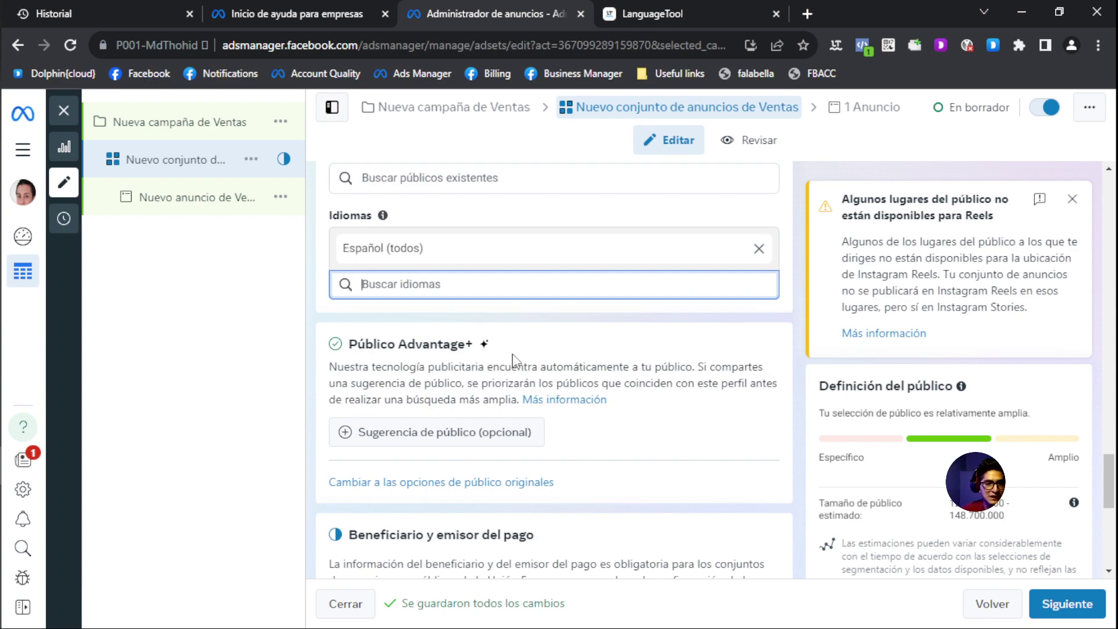
scroll(515, 361, down, 1)
scroll(524, 361, down, 1)
scroll(551, 358, up, 2)
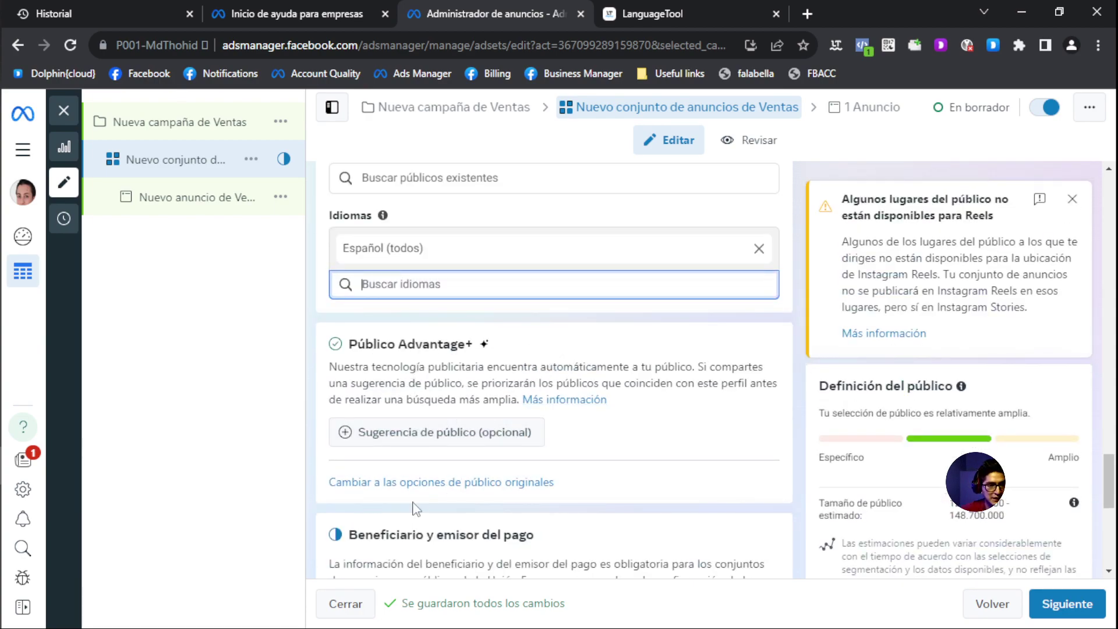
click(485, 483)
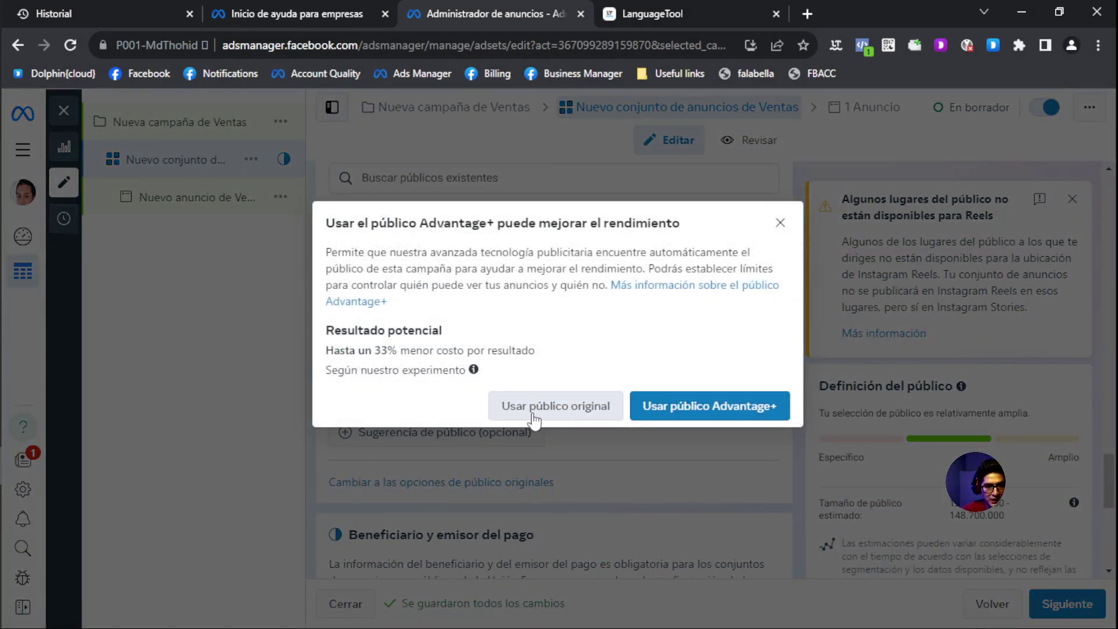
click(781, 224)
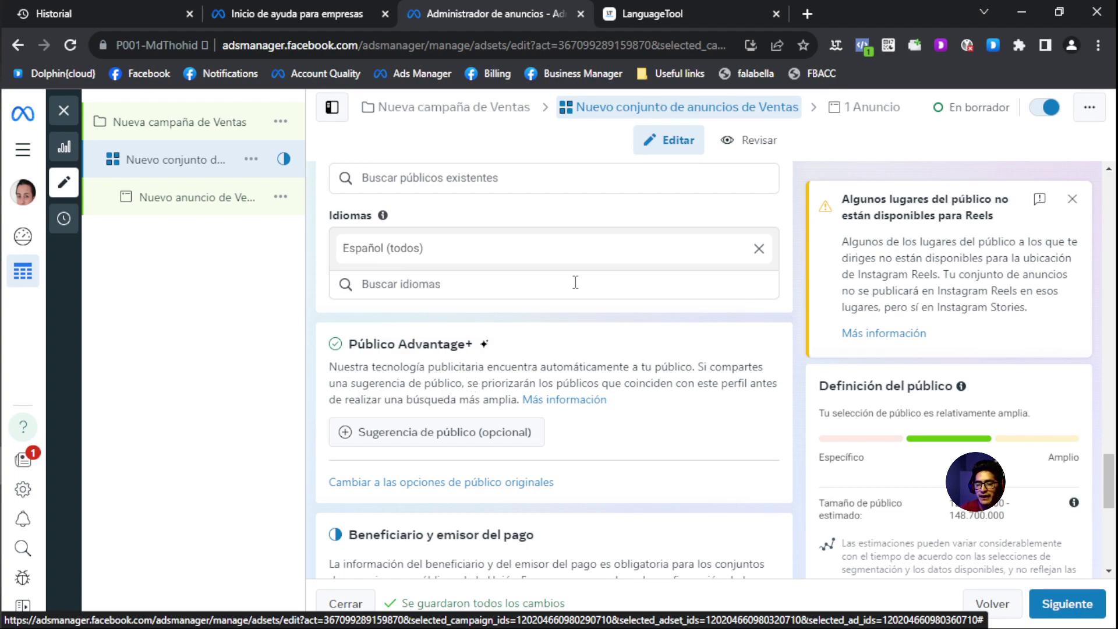
Expand the additional options under the ad set's Ubicaciones to show the brand safety and suitability settings
scroll(520, 356, down, 5)
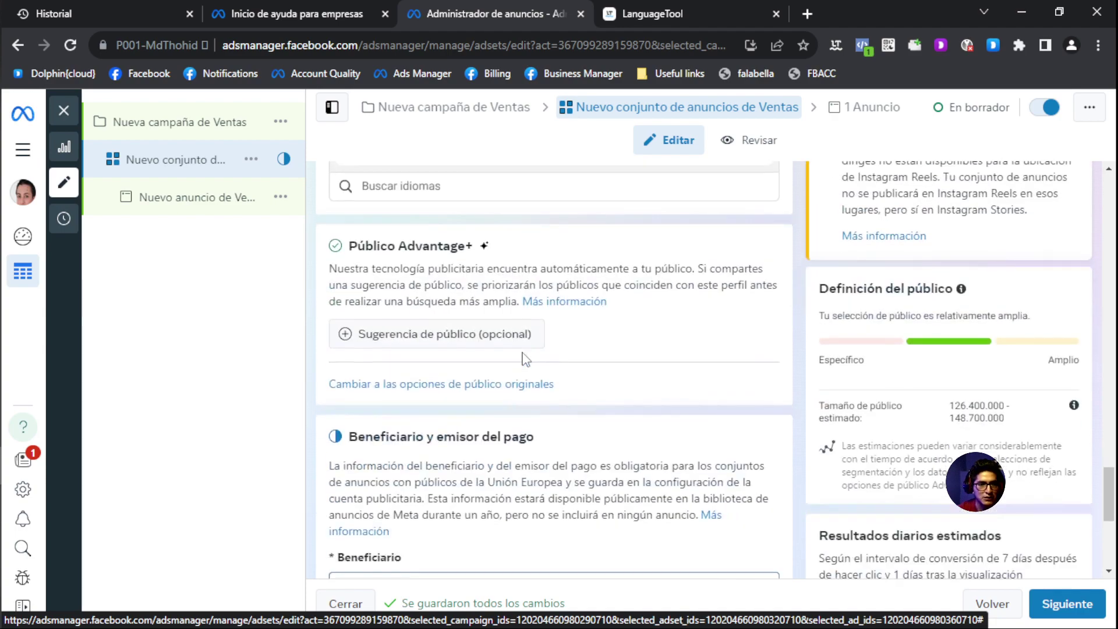
scroll(518, 355, down, 3)
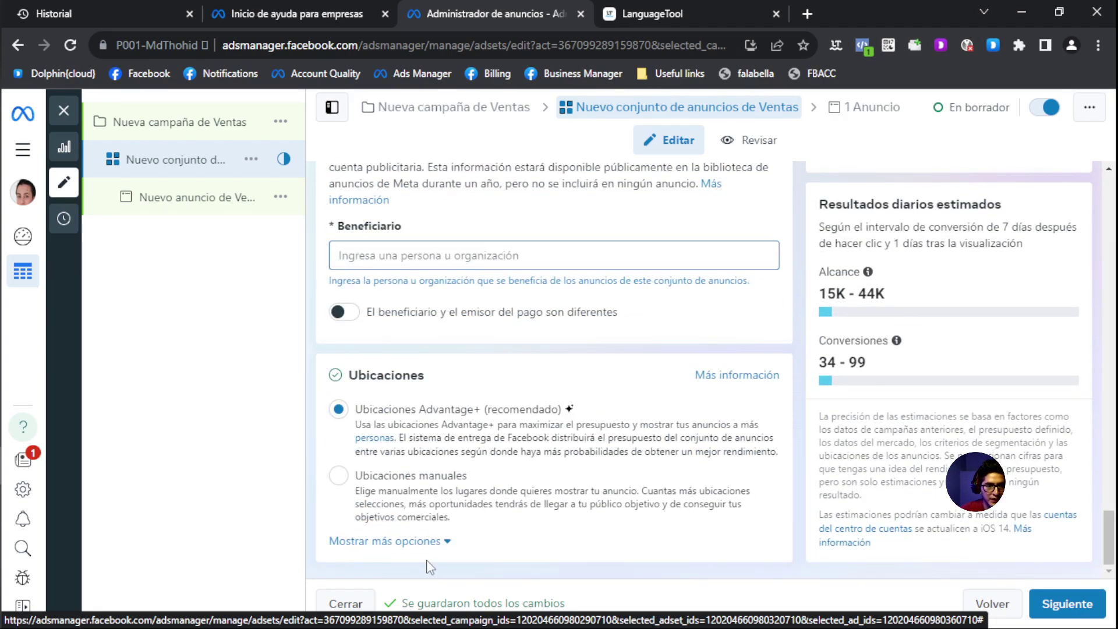
click(443, 542)
scroll(471, 480, down, 3)
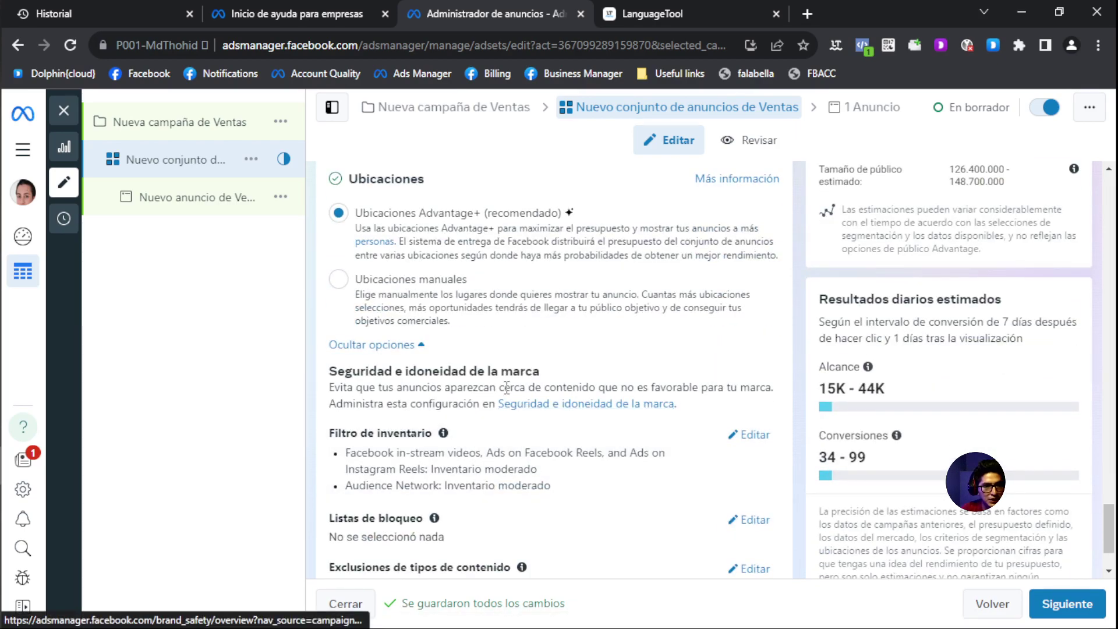
Review the ad set's audience controls, from the included and excluded locations to the age, language and Público Advantage+ settings
scroll(510, 395, up, 9)
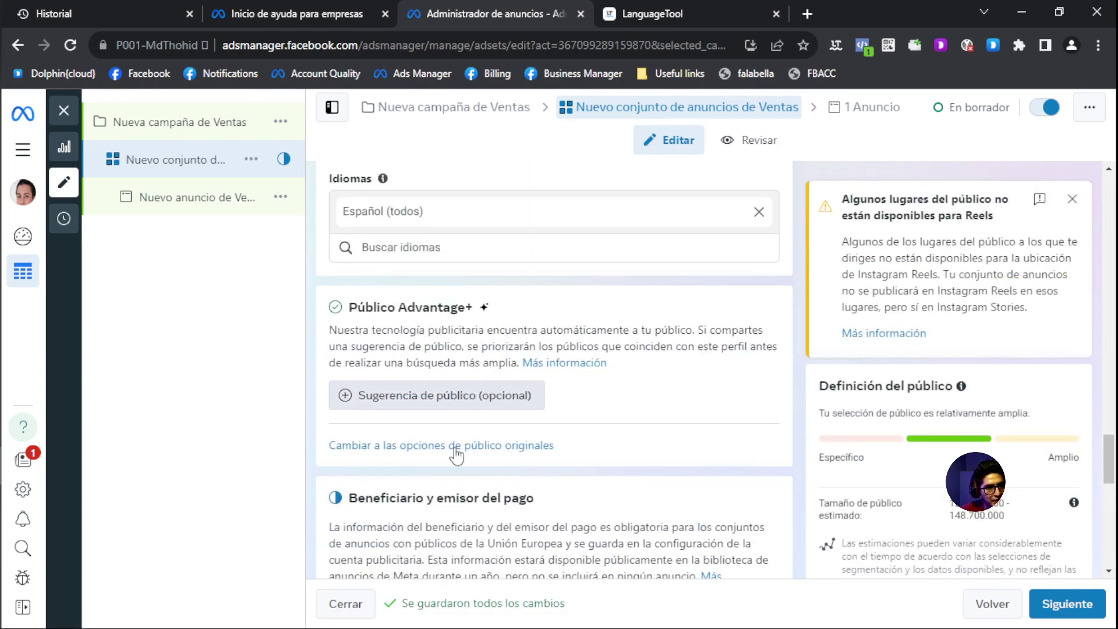
scroll(463, 428, up, 10)
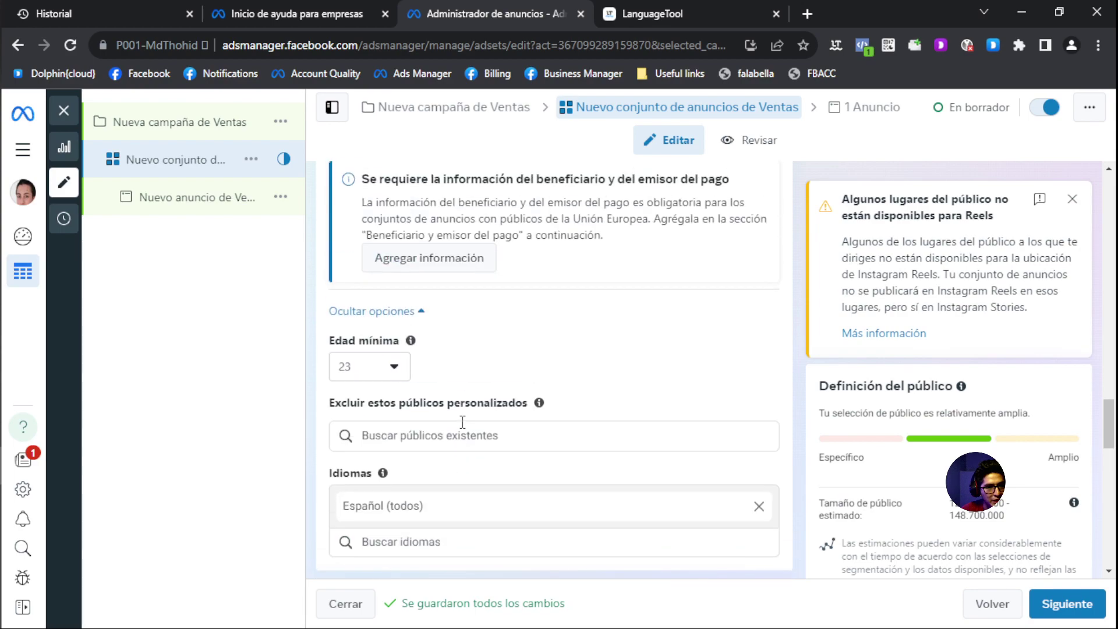
scroll(463, 428, up, 2)
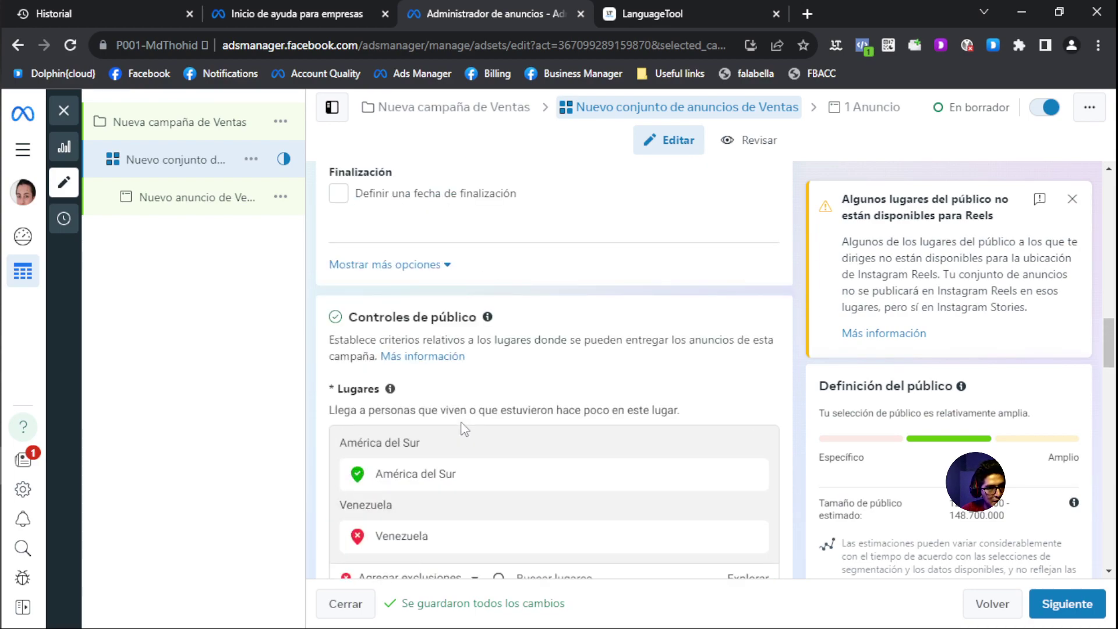
scroll(464, 429, down, 5)
scroll(763, 453, down, 5)
scroll(545, 400, down, 5)
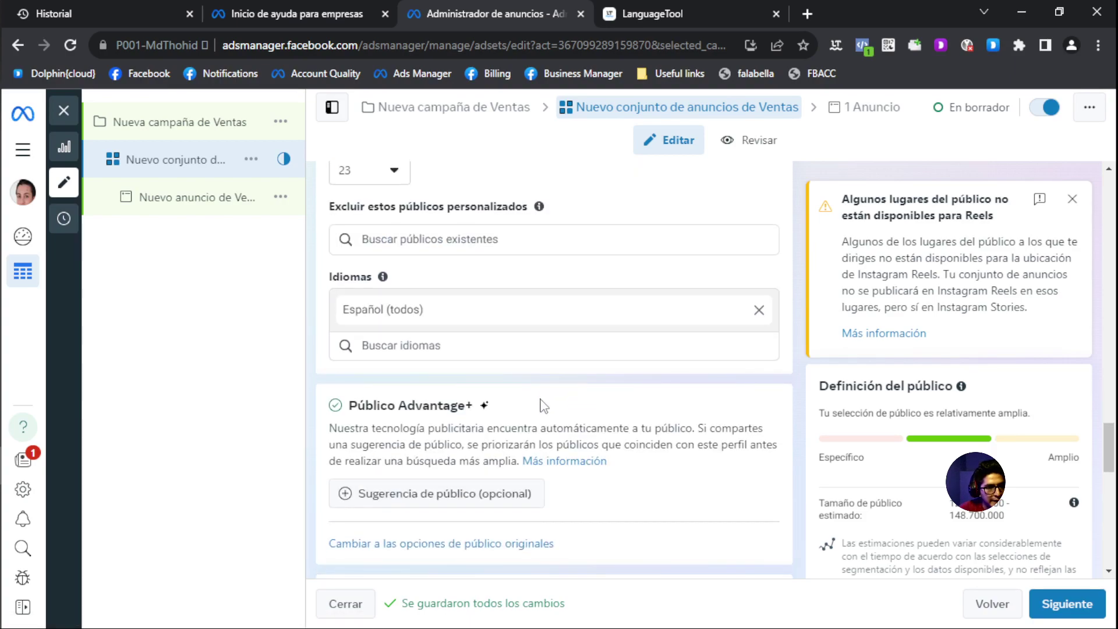
scroll(543, 406, up, 7)
scroll(540, 398, up, 5)
scroll(540, 398, down, 9)
scroll(526, 338, down, 5)
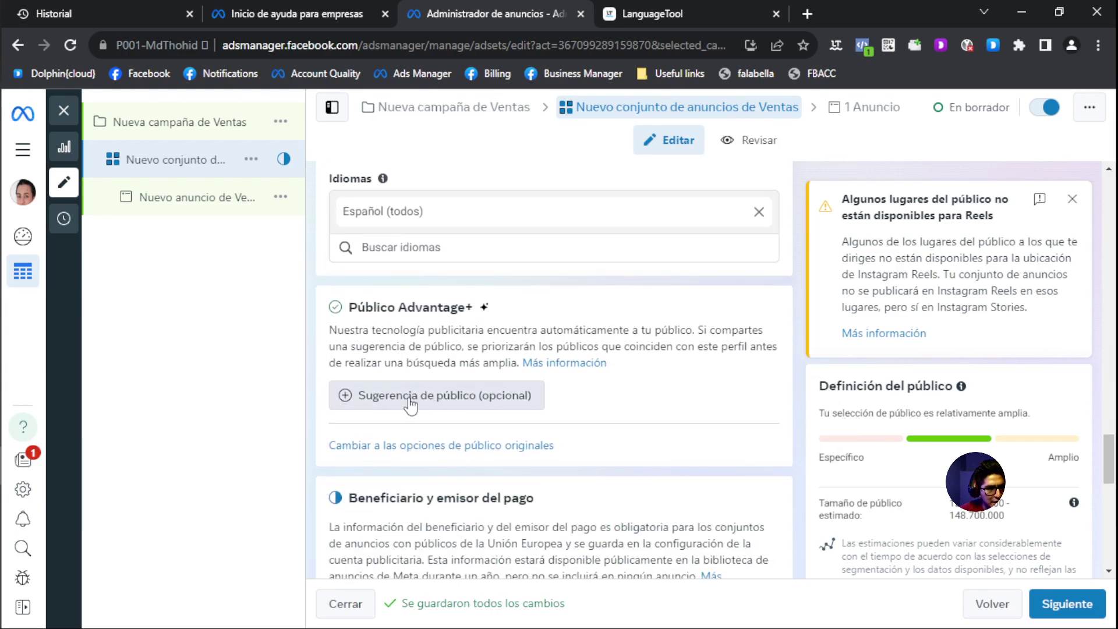
Switch the ad set from Público Advantage+ to the original audience options, confirming the use of the original audience
click(399, 447)
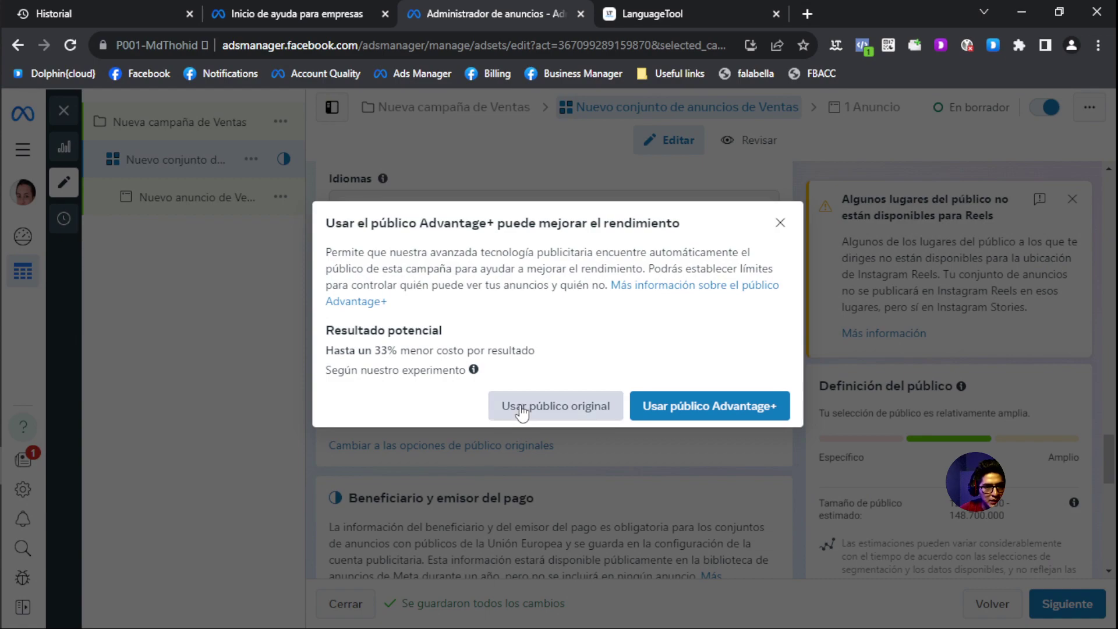
click(530, 408)
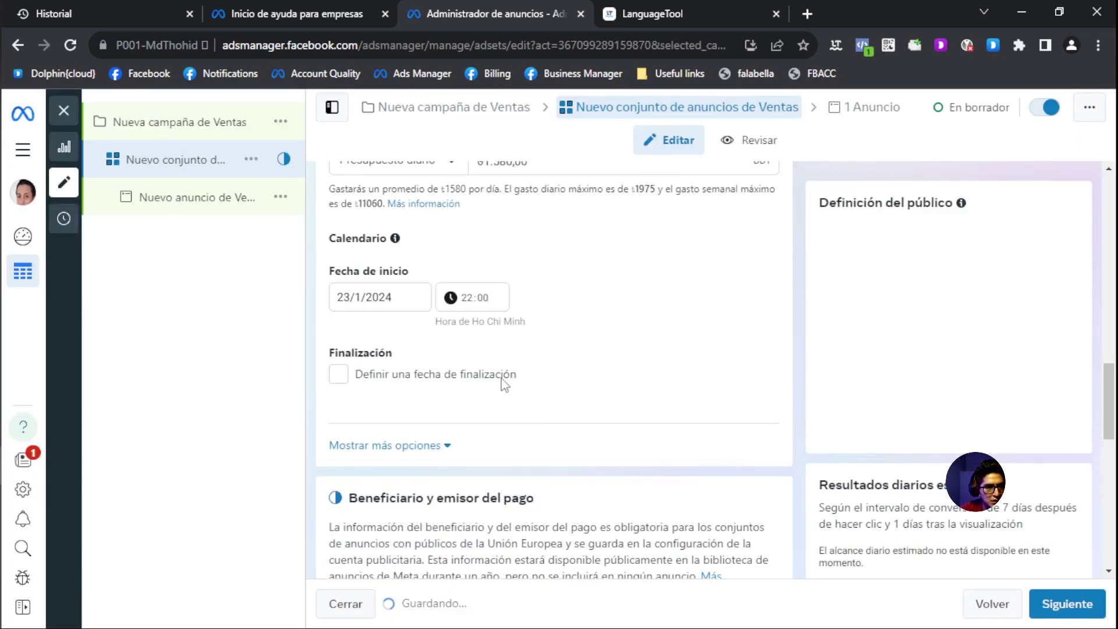
scroll(582, 328, up, 3)
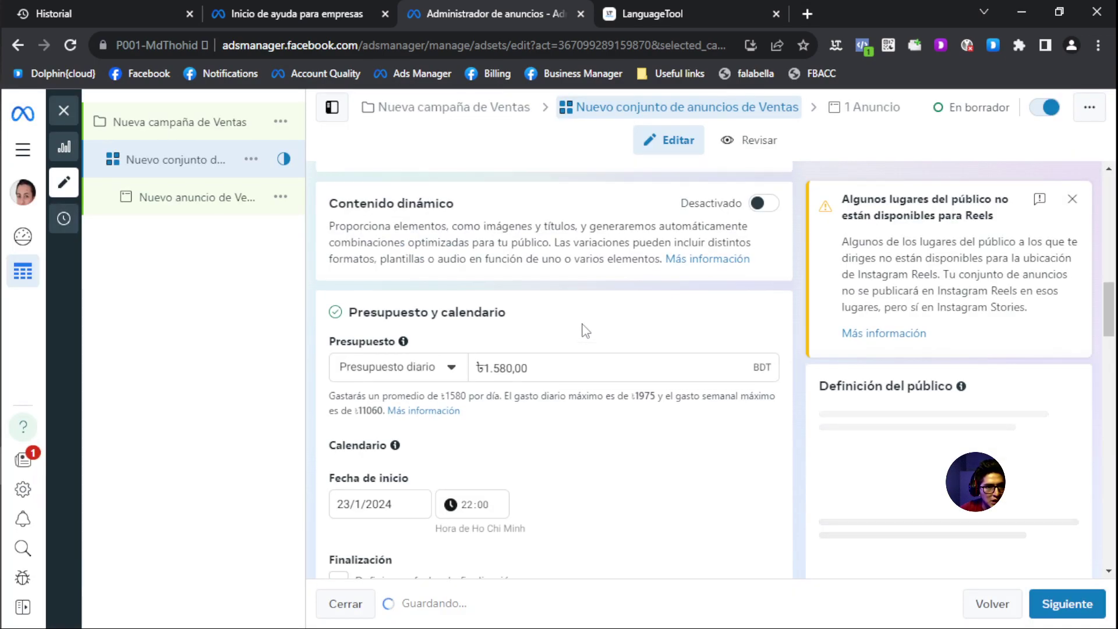
scroll(584, 328, up, 5)
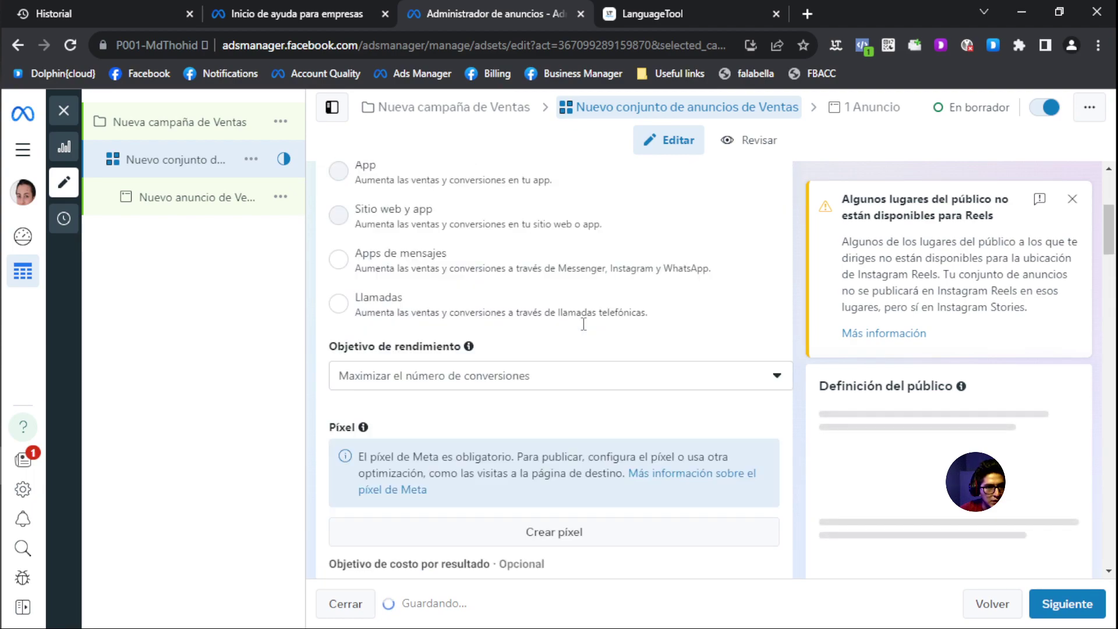
scroll(583, 323, up, 5)
Search the detailed targeting for "canino" and add the interest Comportamiento canino to the ad set's audience
scroll(584, 328, down, 15)
scroll(585, 333, down, 12)
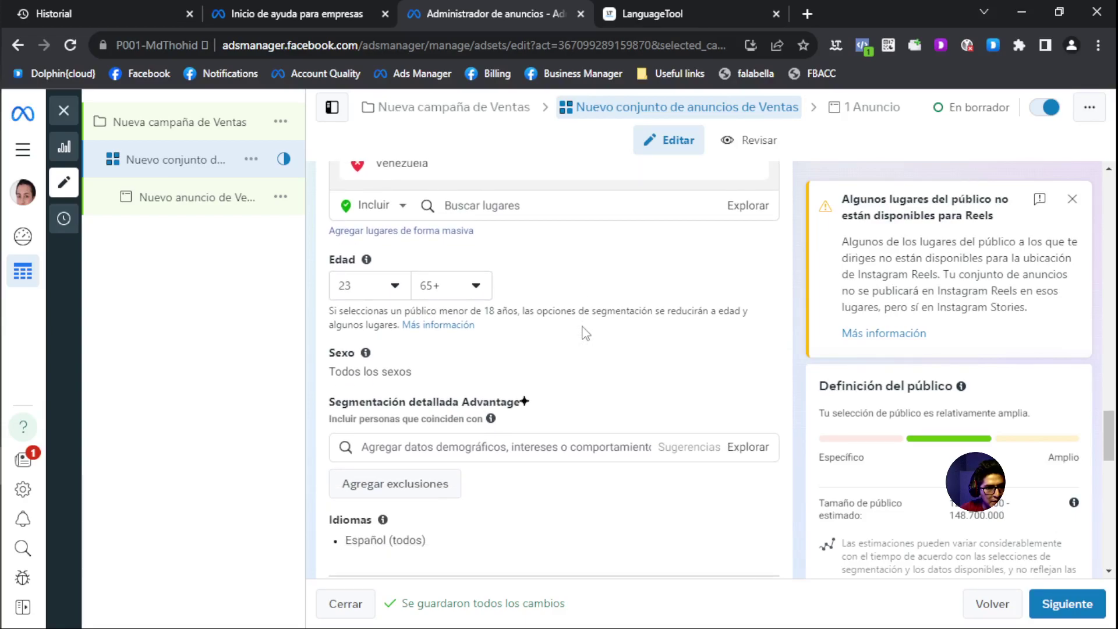
scroll(586, 333, down, 2)
click(481, 346)
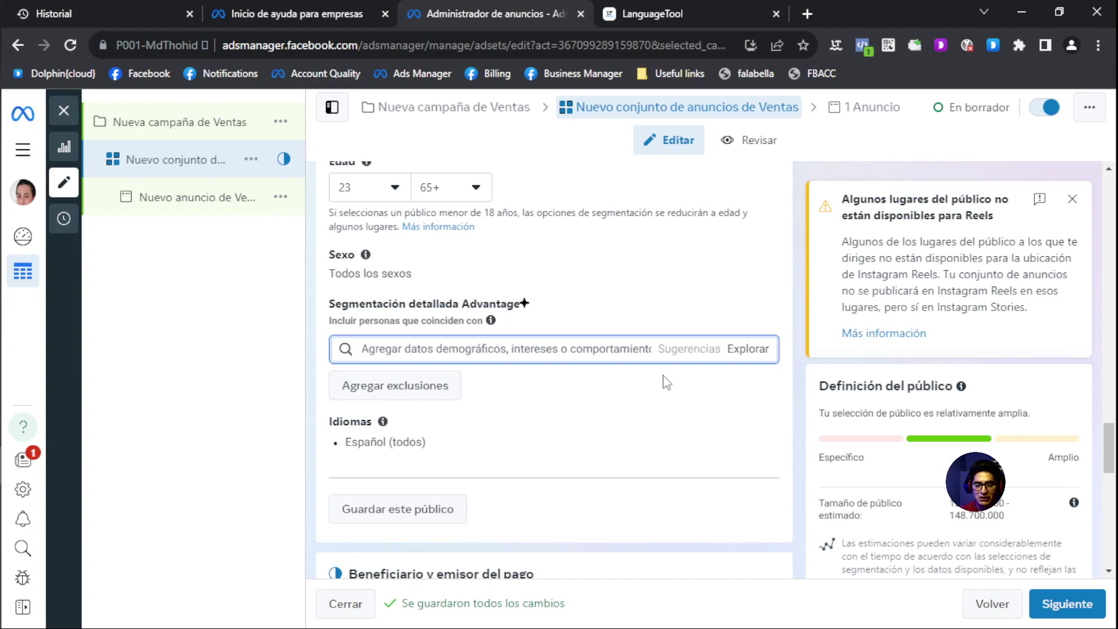
text(canino)
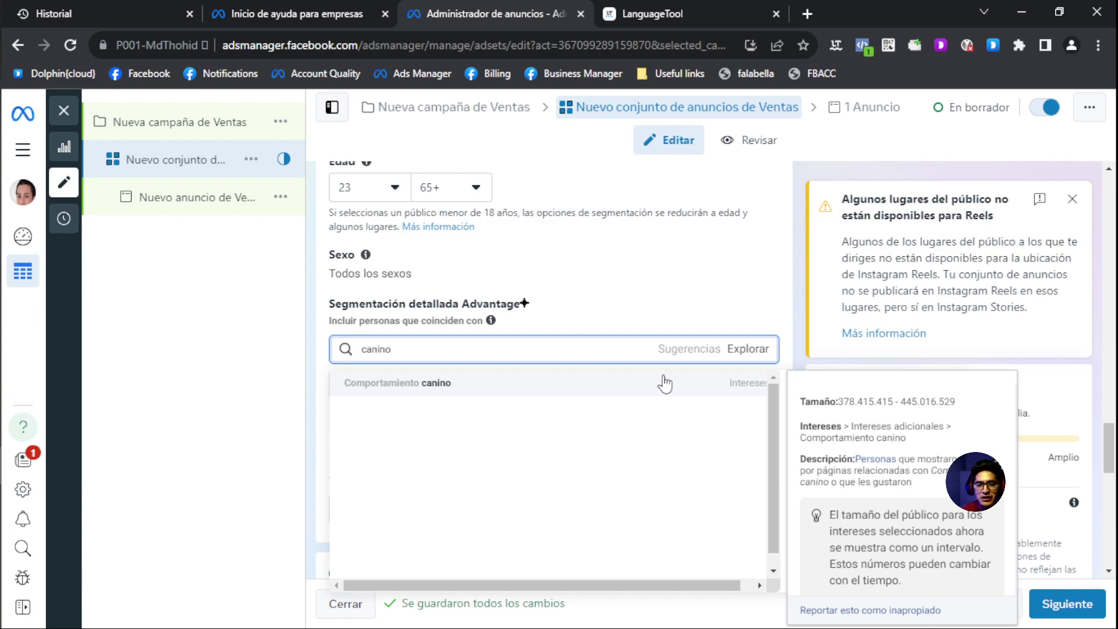
click(540, 389)
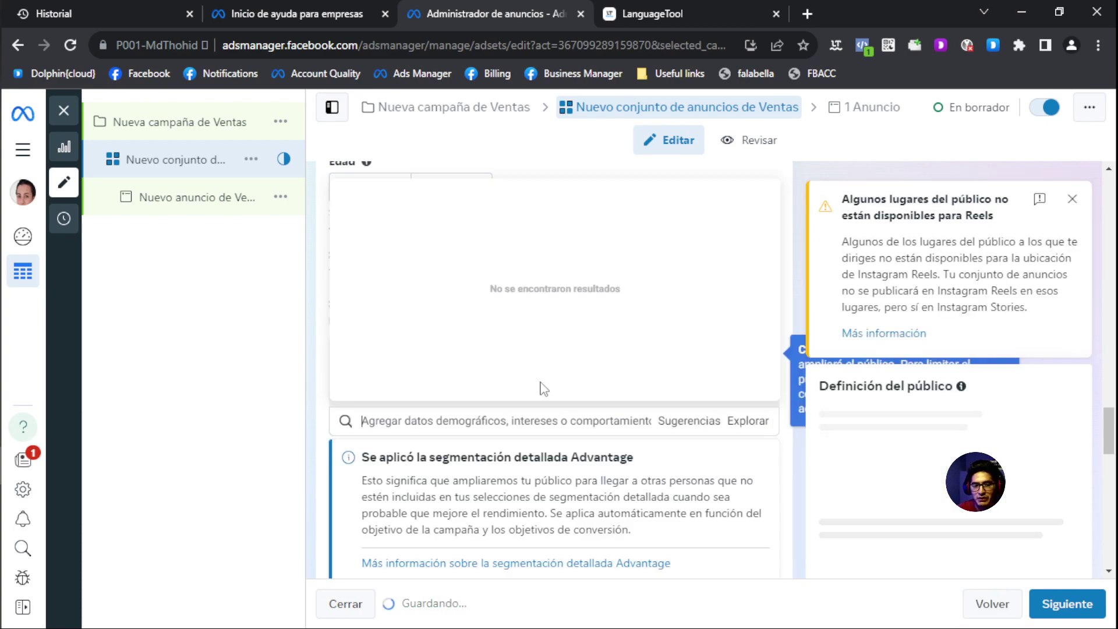
click(321, 396)
mouse_move(474, 373)
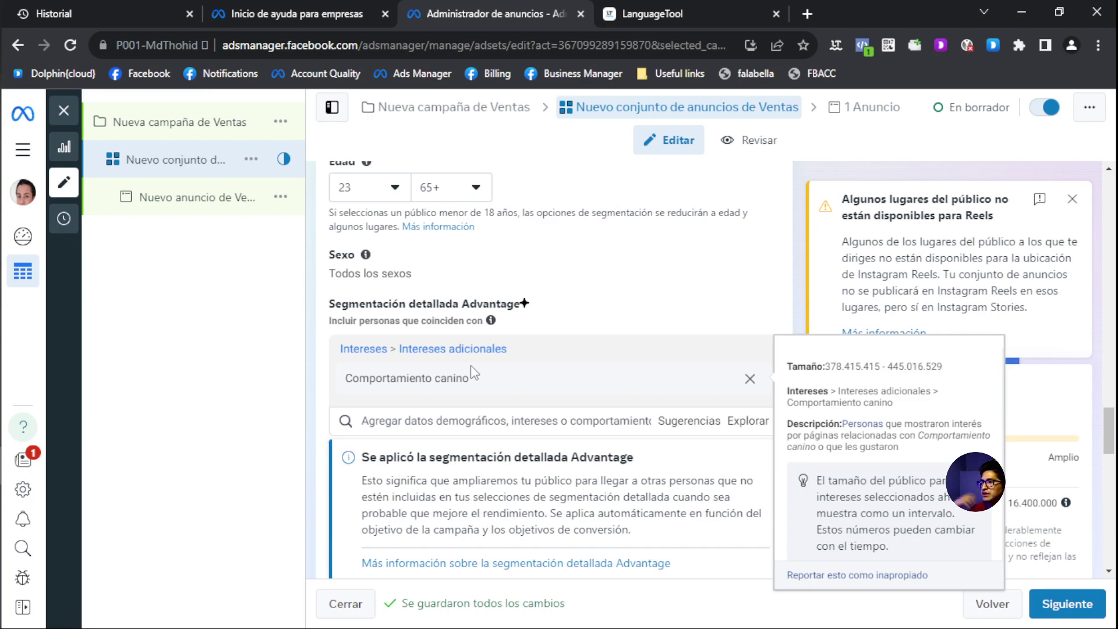
click(421, 349)
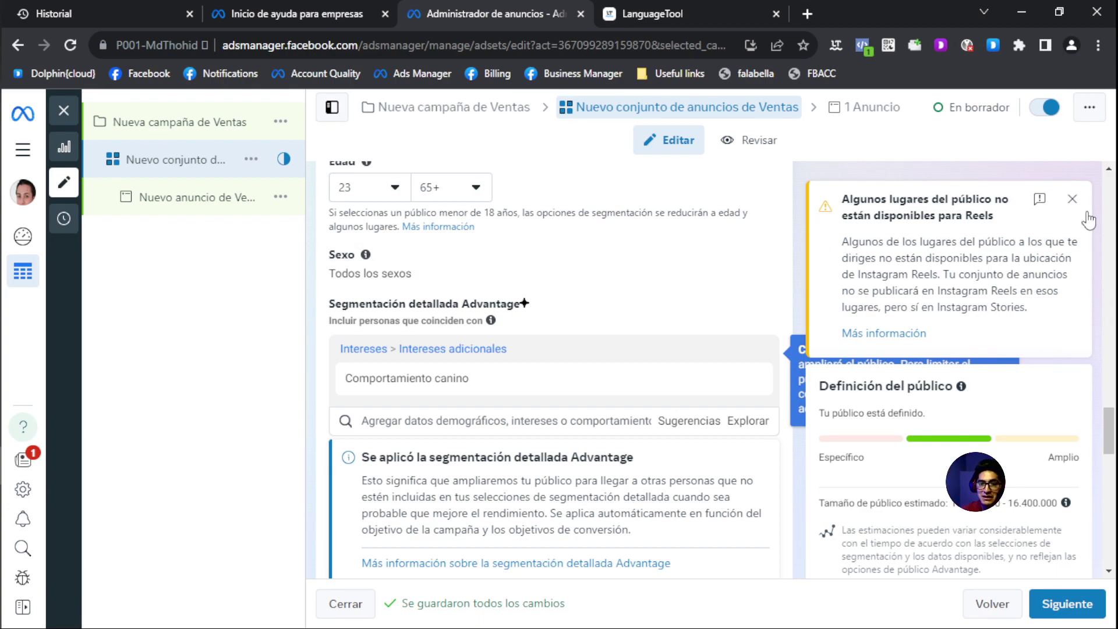
Dismiss the Reels availability warning and review the ad set's budget, schedule, locations, detailed targeting and language settings
click(1073, 199)
scroll(644, 342, up, 5)
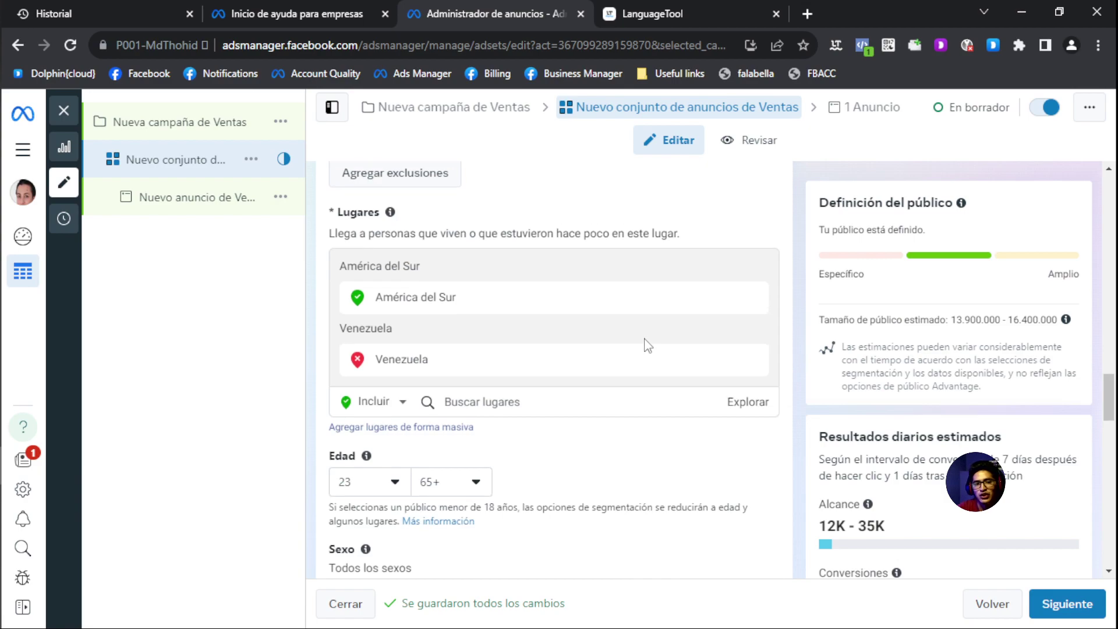
scroll(649, 340, up, 1)
scroll(658, 333, up, 10)
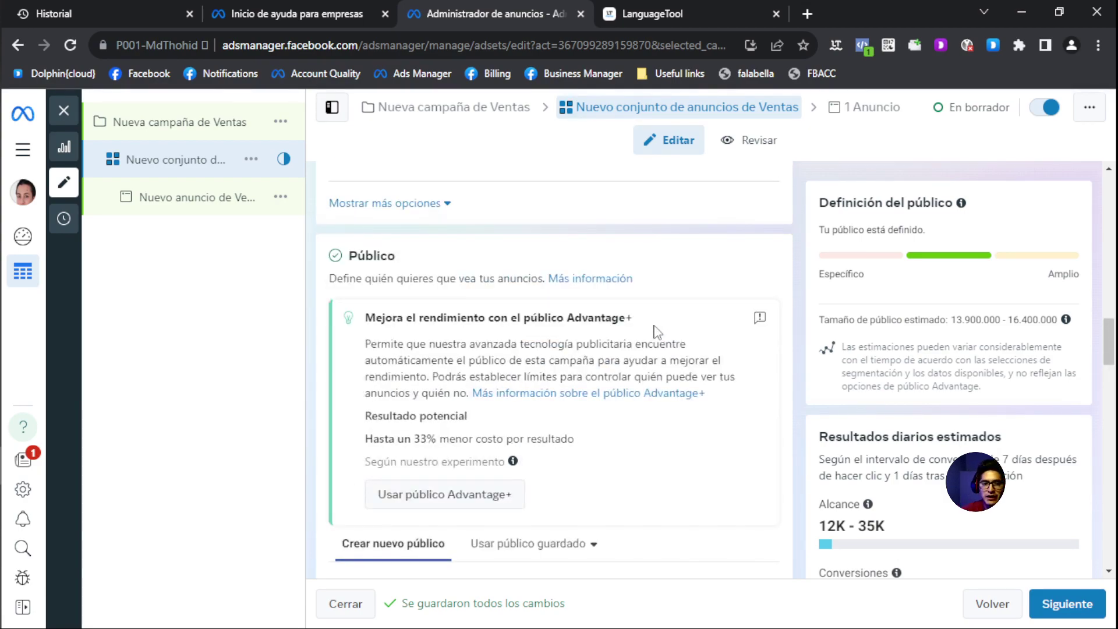
scroll(659, 332, down, 4)
scroll(658, 333, up, 5)
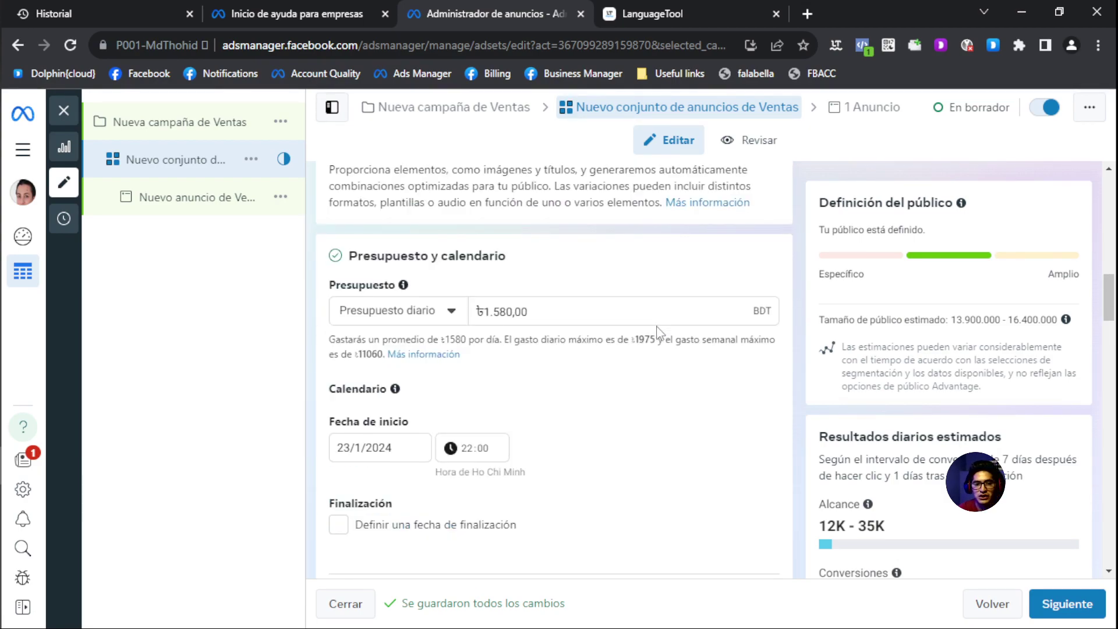
scroll(659, 333, down, 6)
scroll(659, 333, down, 6)
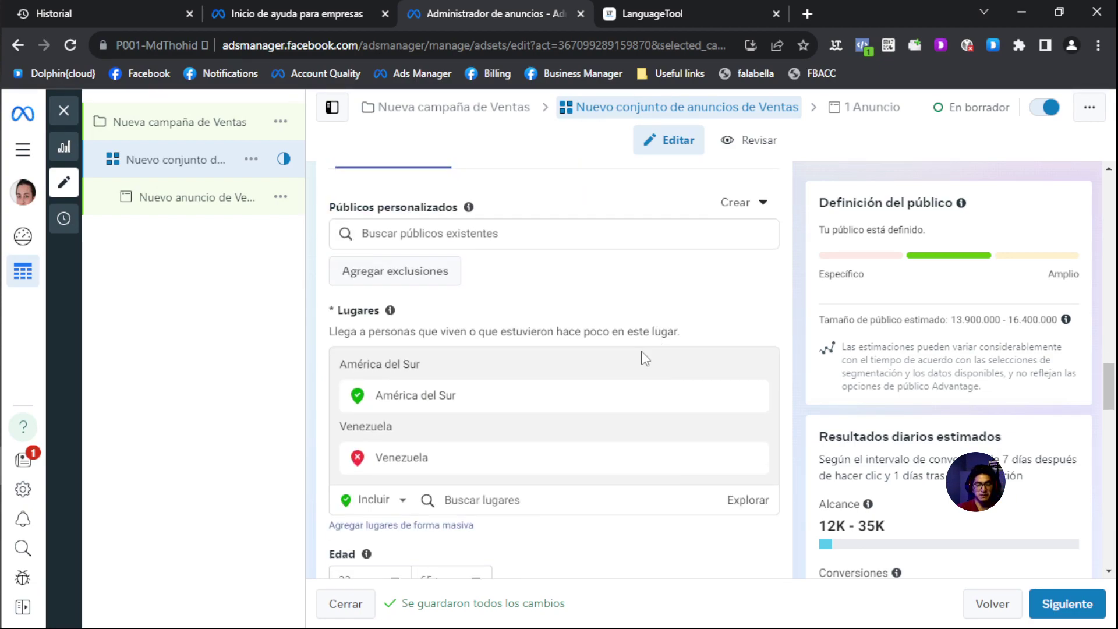
scroll(652, 367, down, 3)
scroll(653, 366, down, 8)
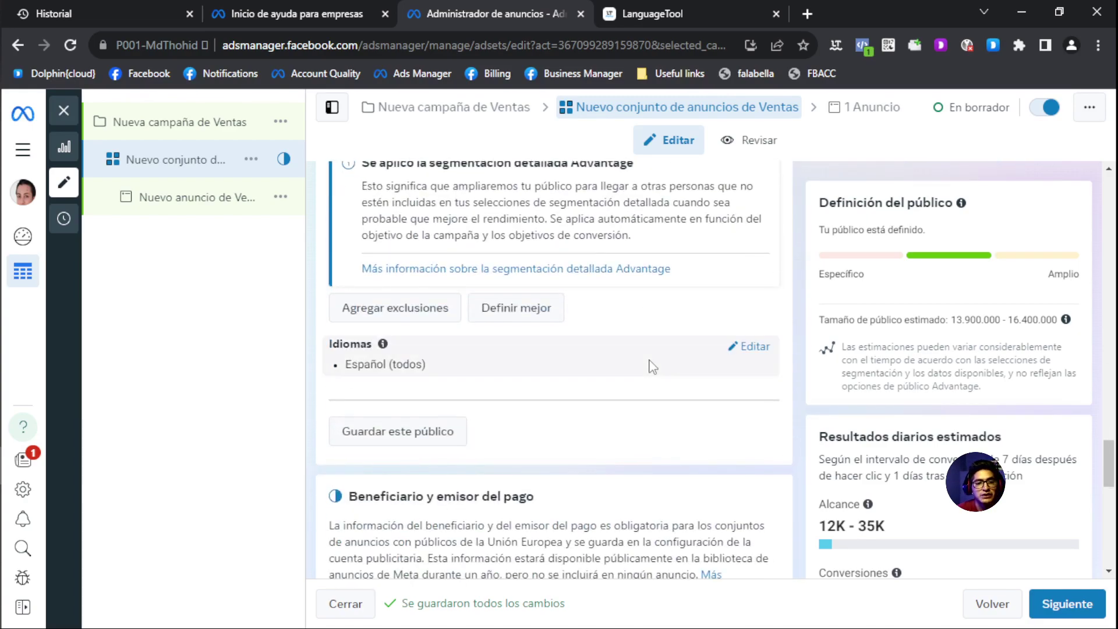
Examine the ad set's Ubicaciones options and its brand safety settings, including the inventory filter, block lists and content exclusions
scroll(653, 366, down, 6)
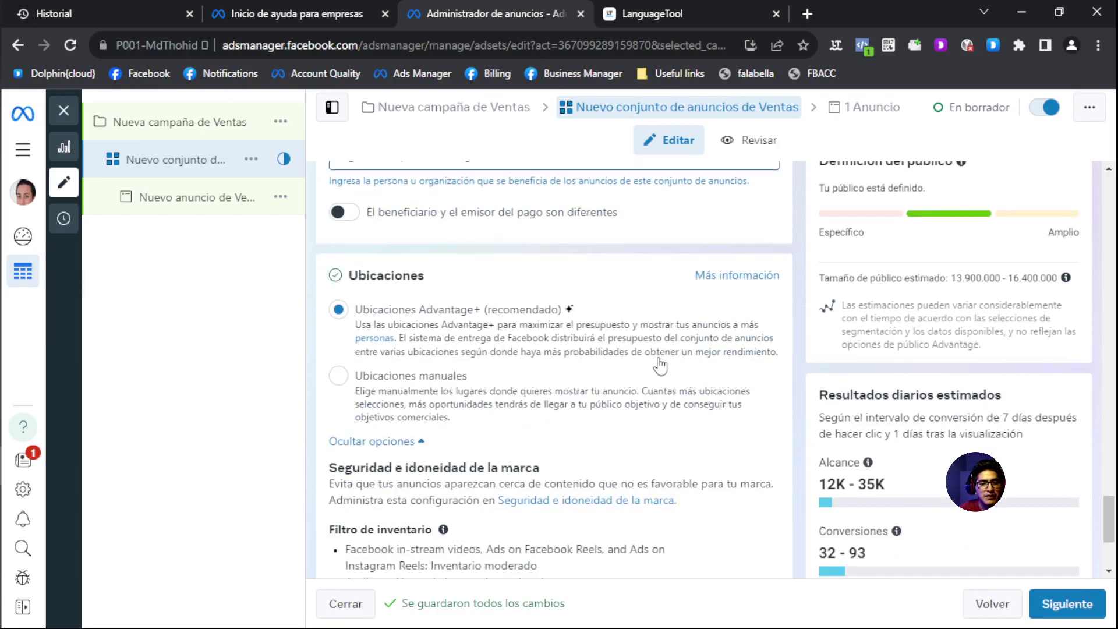
scroll(660, 366, down, 3)
scroll(587, 348, up, 3)
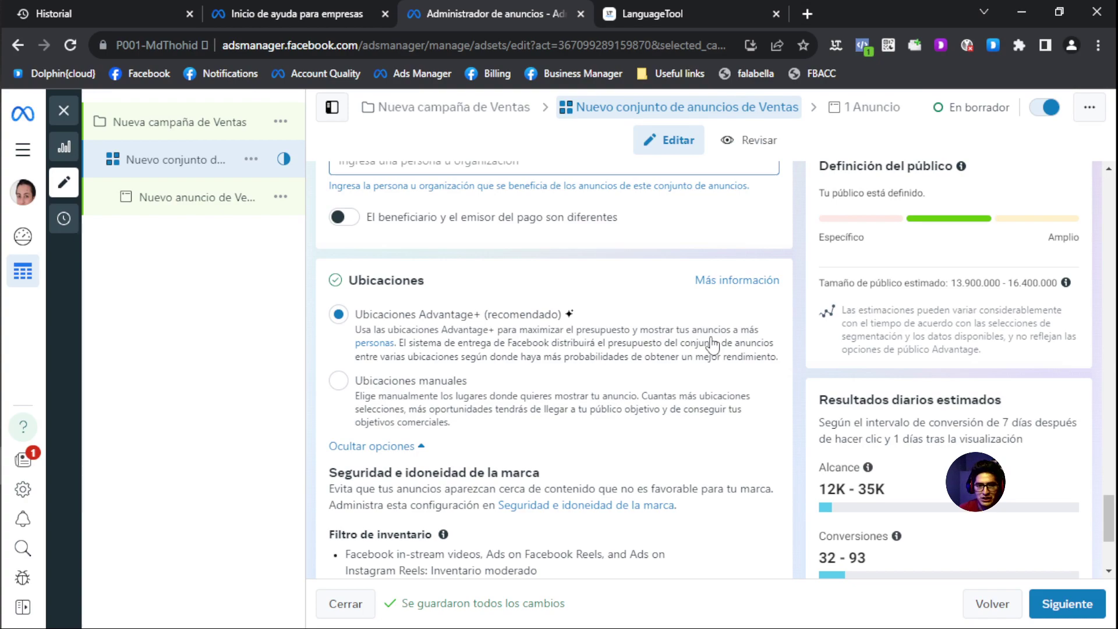
scroll(580, 352, down, 3)
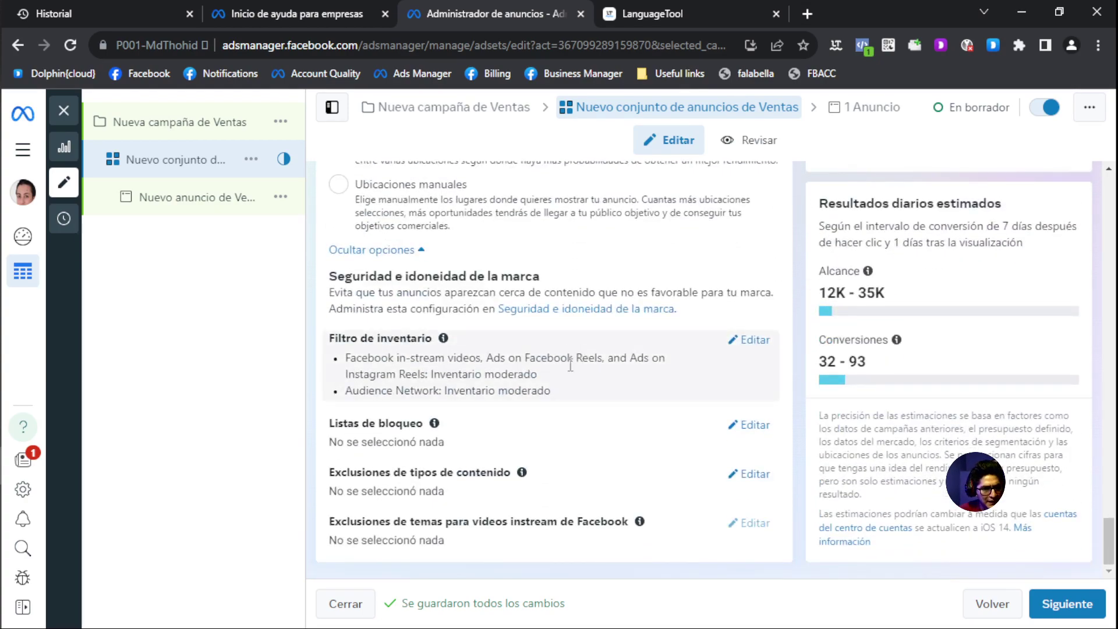
scroll(574, 373, up, 3)
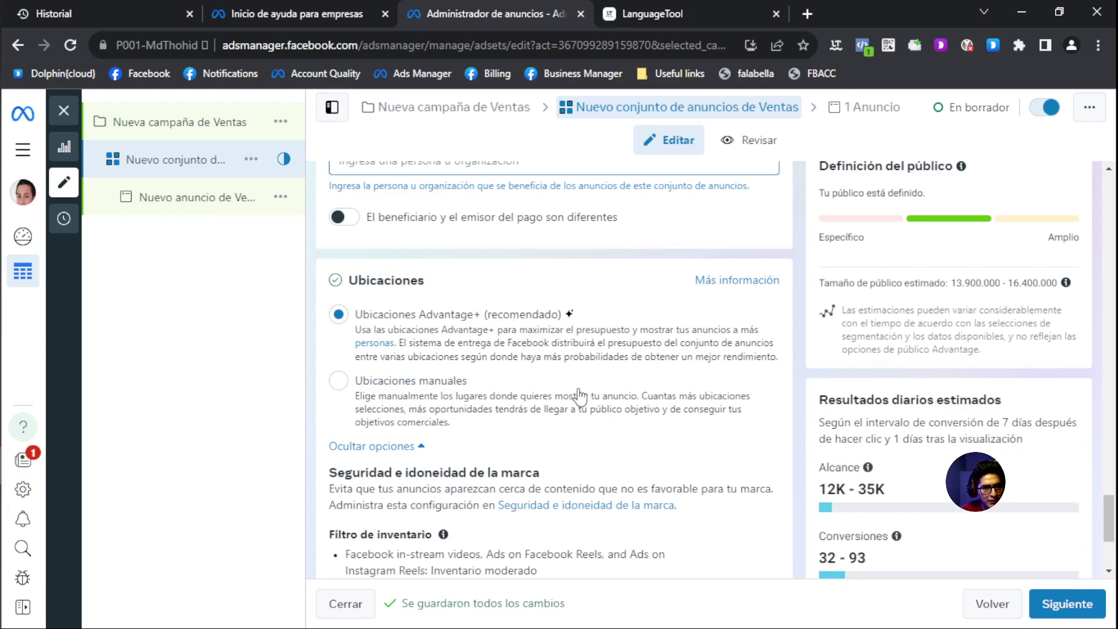
scroll(579, 396, down, 3)
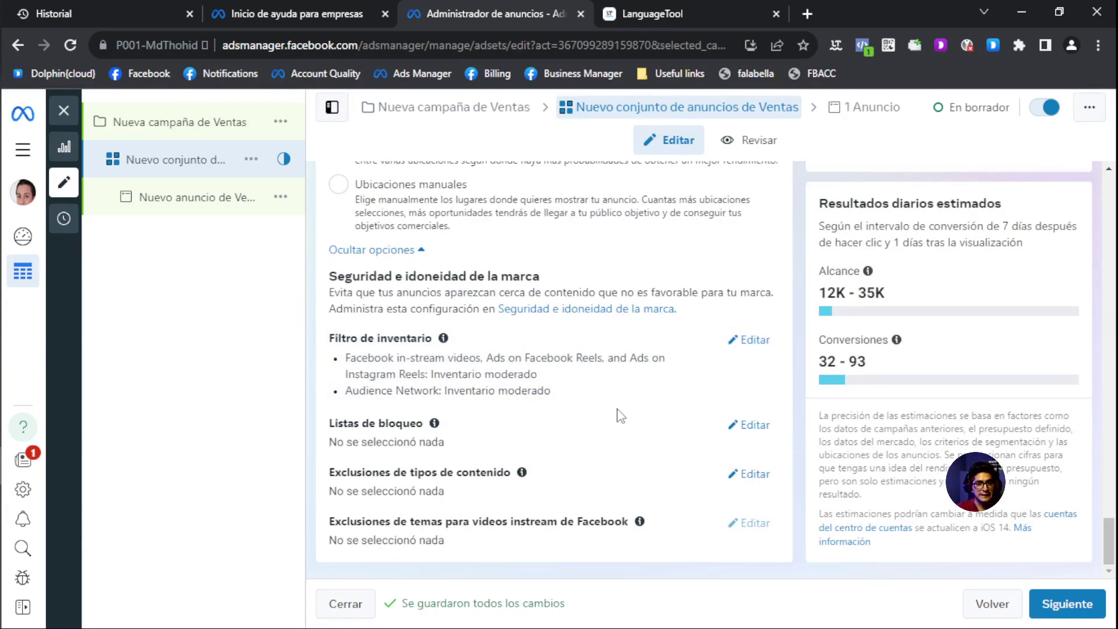